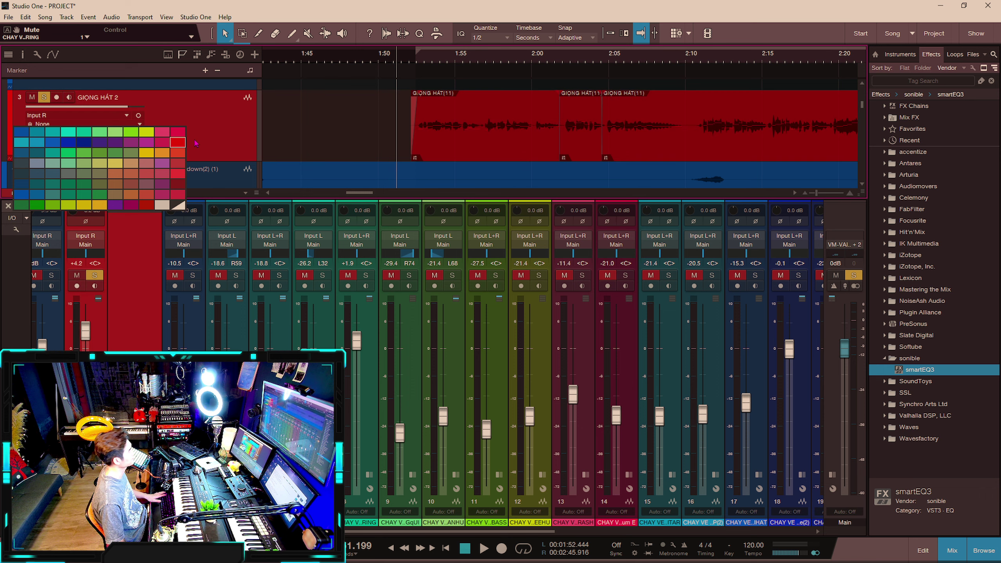
Change the colour of the GIỌNG HÁT 2 track to lime green.
click(179, 142)
click(9, 138)
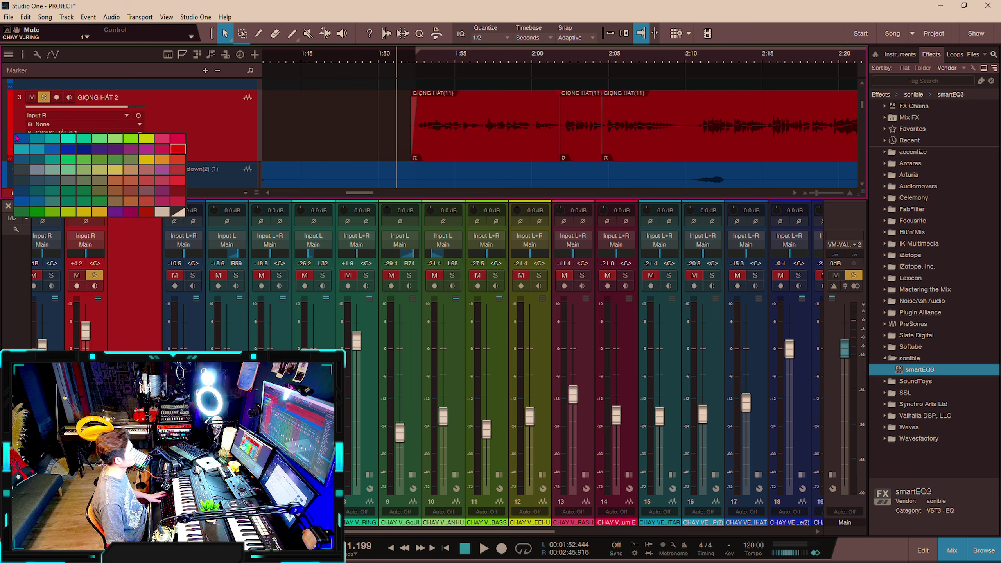
click(132, 146)
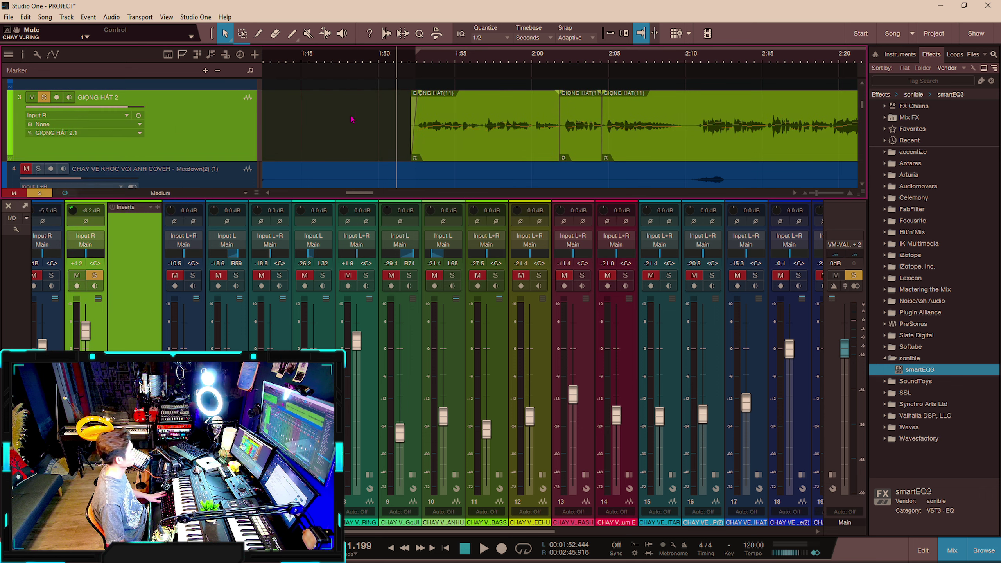
Insert smartEQ3 on the GIỌNG HÁT 2 channel, then enlarge and reposition its plug-in window.
drag(919, 369, 134, 232)
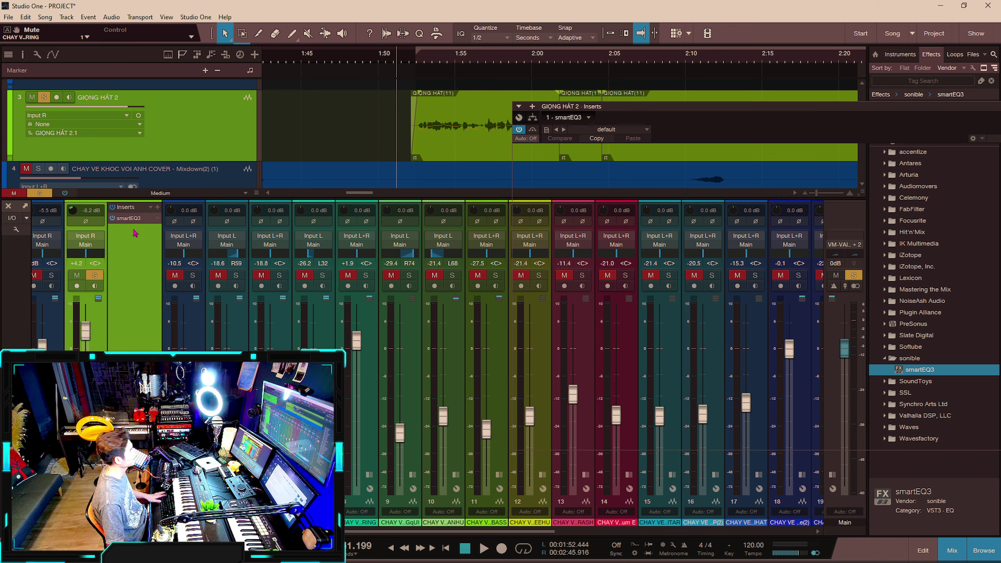
drag(705, 108, 557, 56)
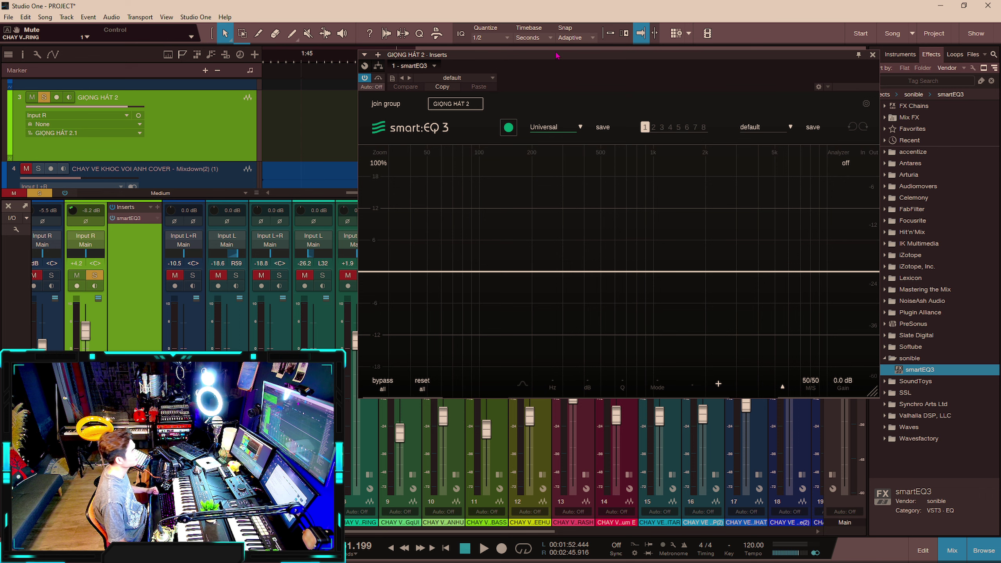
drag(556, 55, 560, 33)
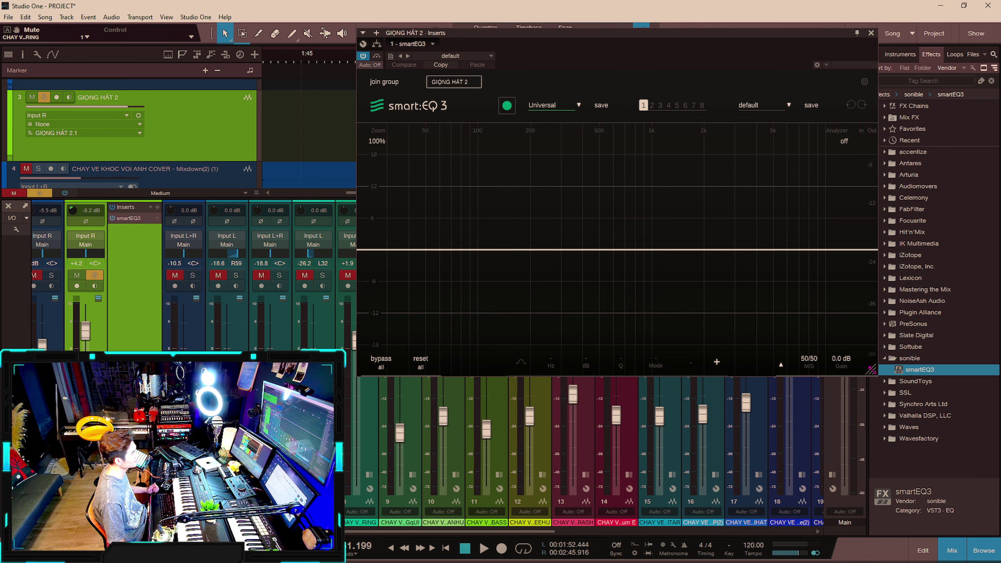
drag(870, 369, 983, 436)
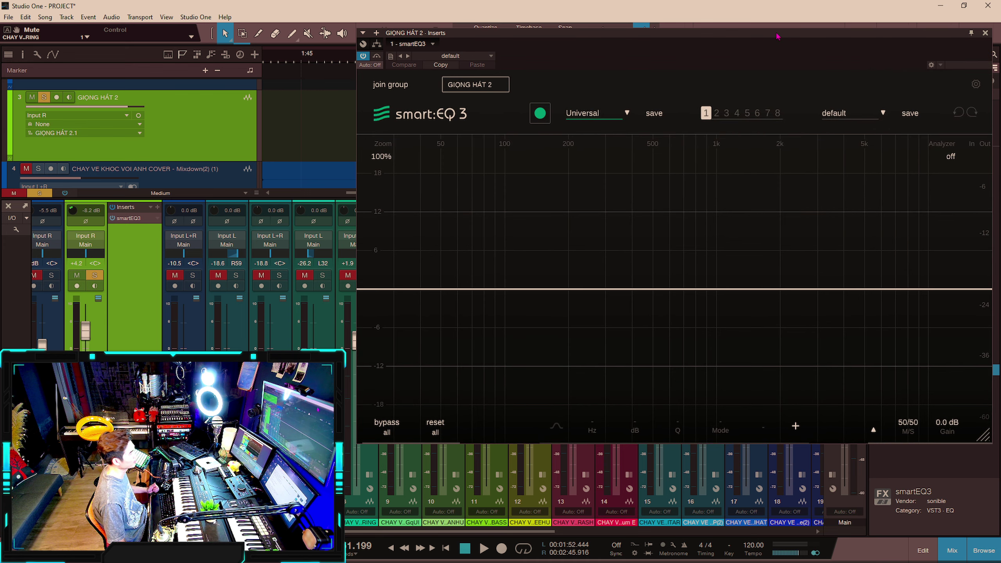
drag(777, 36, 734, 20)
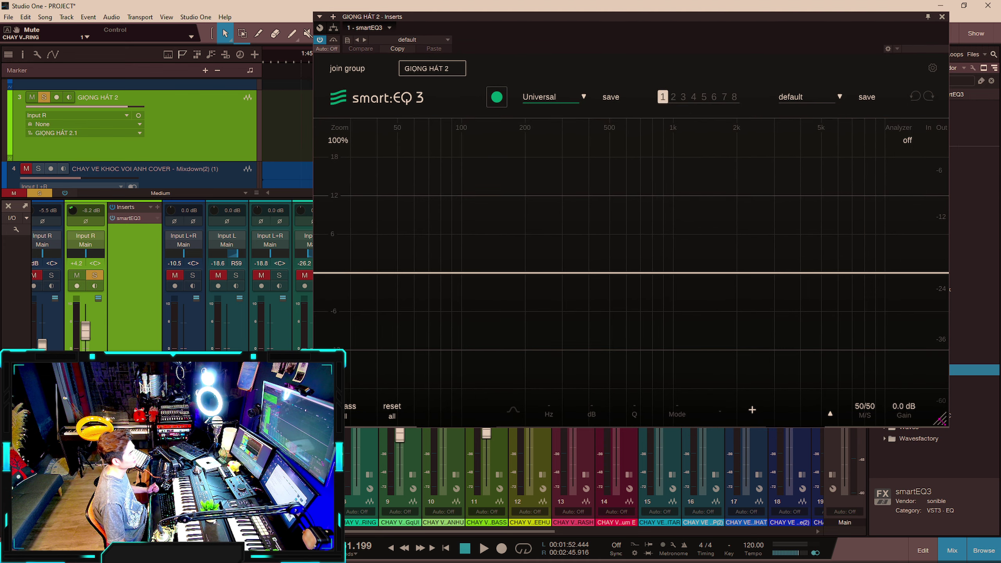
drag(945, 415, 949, 449)
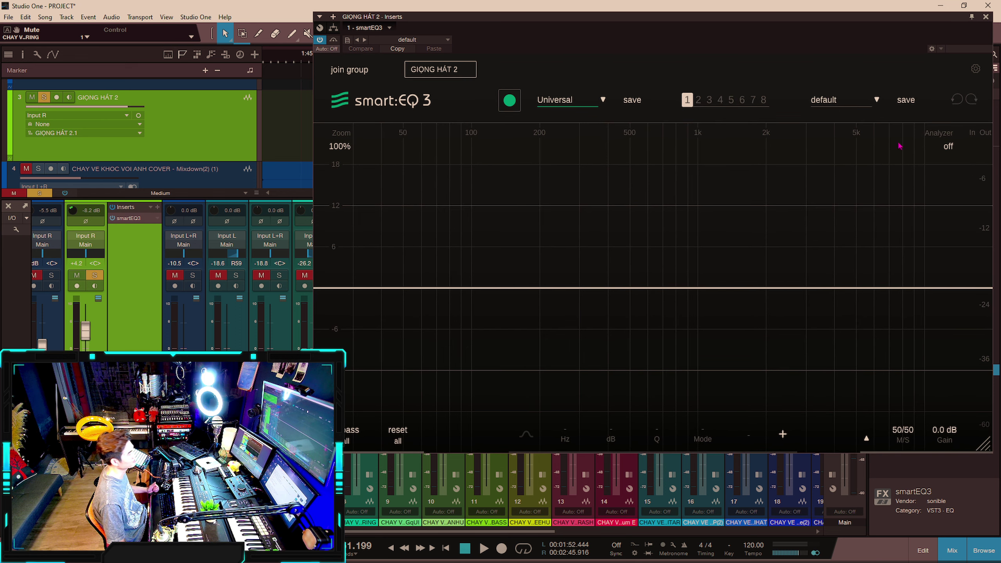
drag(819, 19, 821, 12)
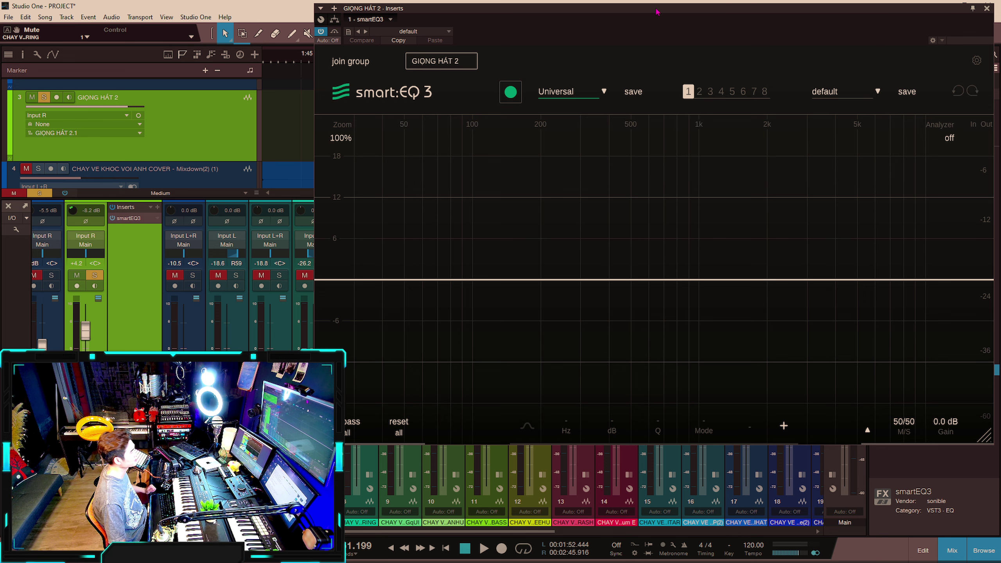
drag(656, 11, 661, 11)
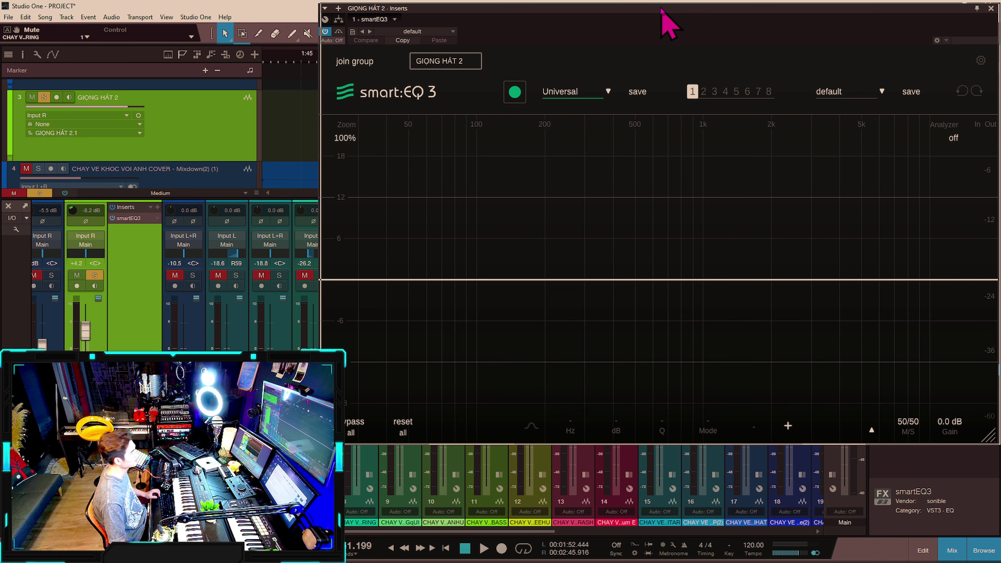
drag(661, 10, 663, 9)
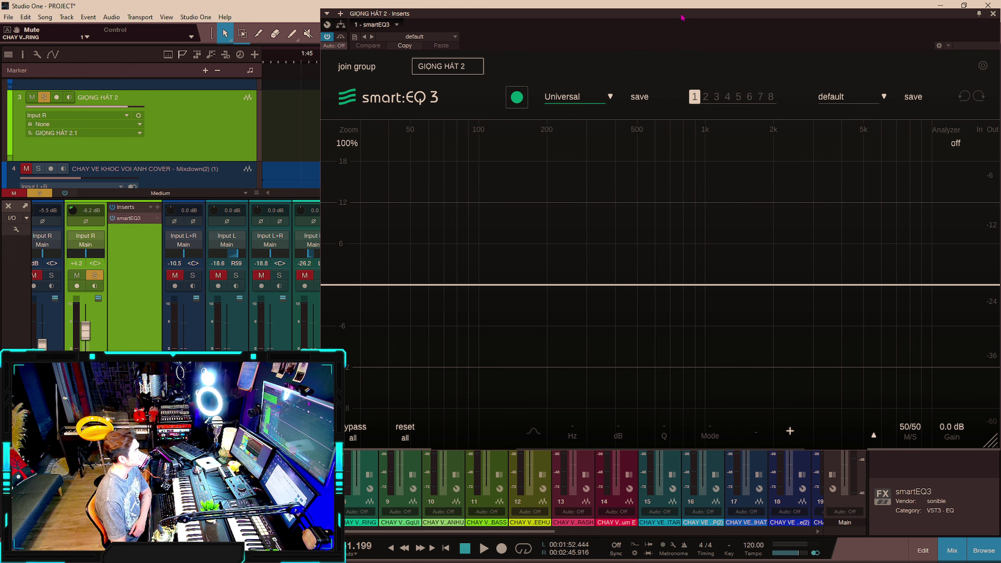
Set the smart:EQ 3 profile to Vocal High.
click(607, 92)
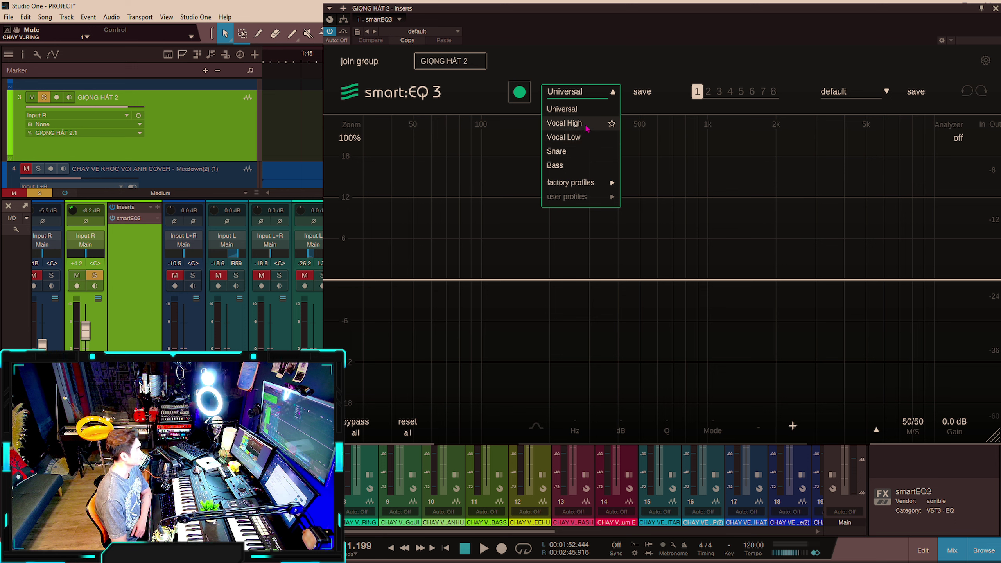
click(586, 128)
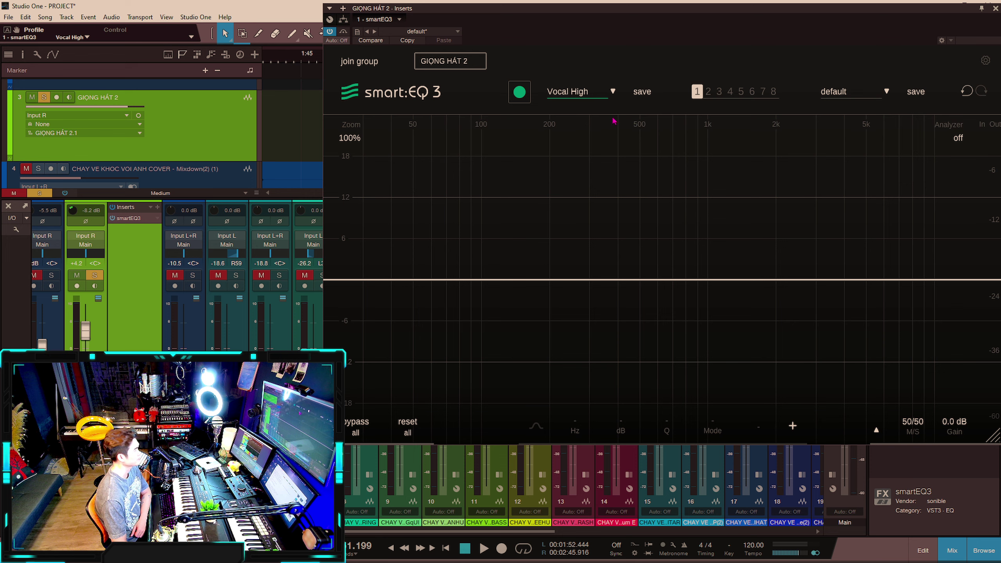
mouse_move(813, 15)
mouse_down()
mouse_move(941, 22)
mouse_move(796, 12)
mouse_up()
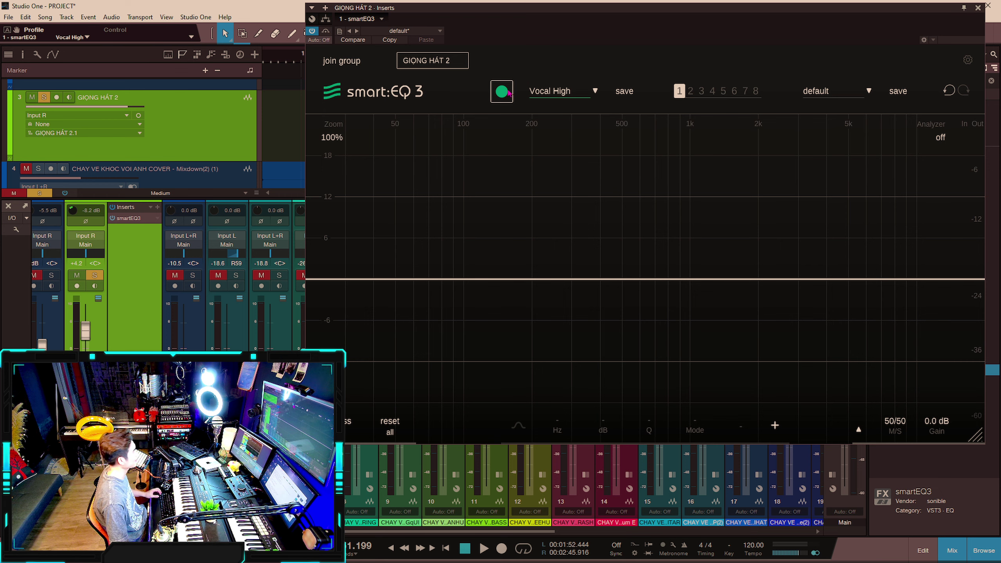
Play the vocal from about 1:53 and run smart:EQ 3's learning on it to generate the correction curve.
drag(571, 15, 573, 116)
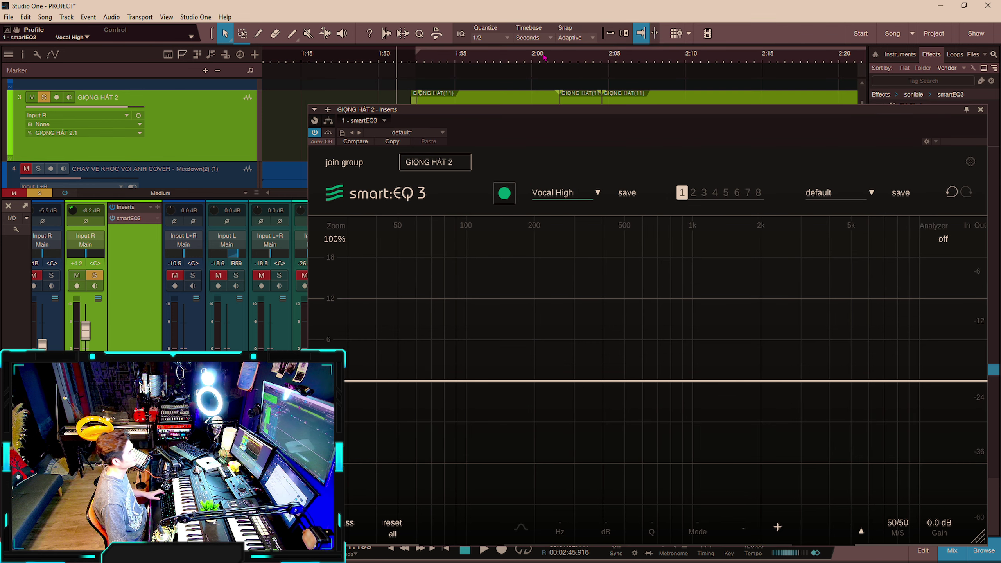
click(431, 63)
key(space)
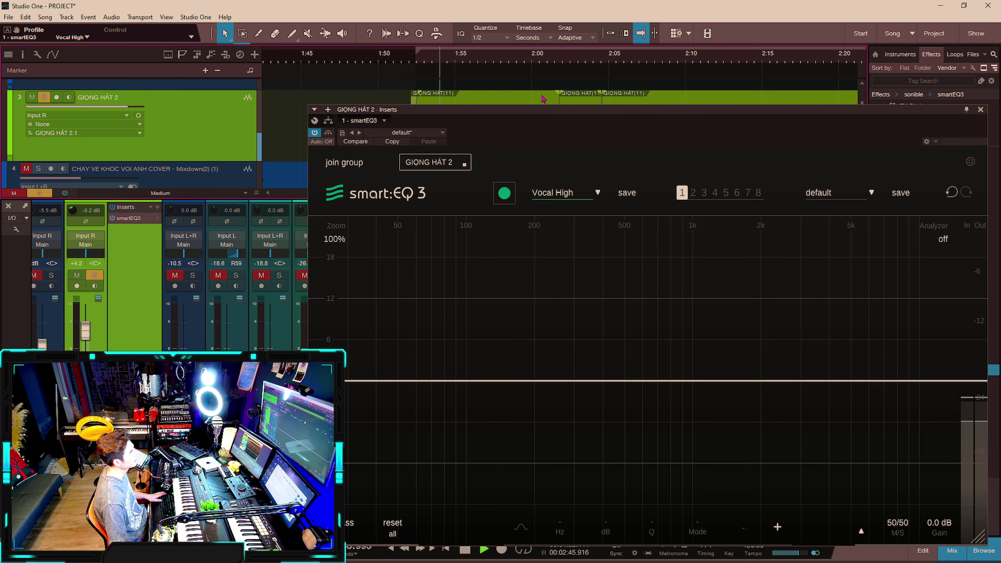
drag(548, 113, 547, 63)
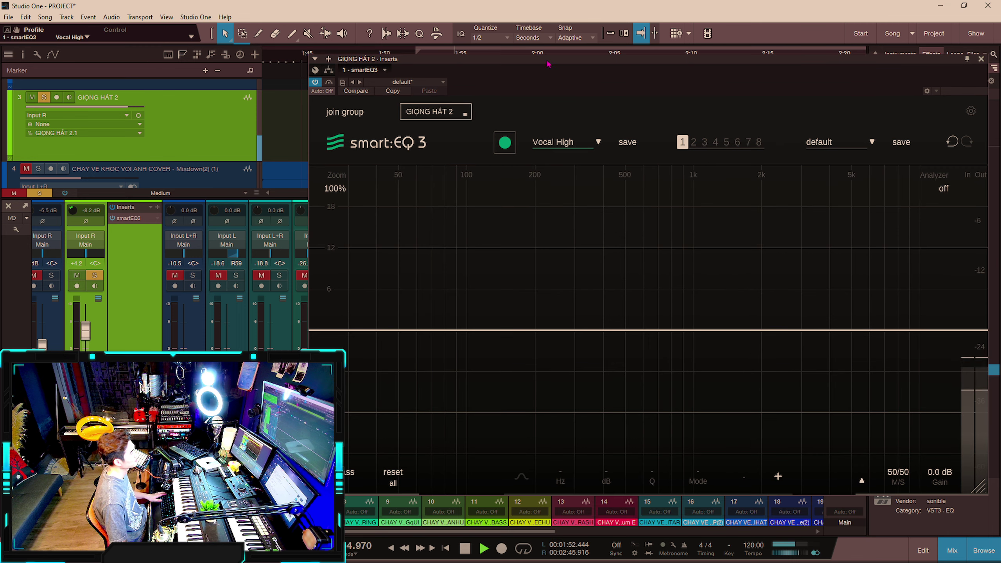
click(508, 145)
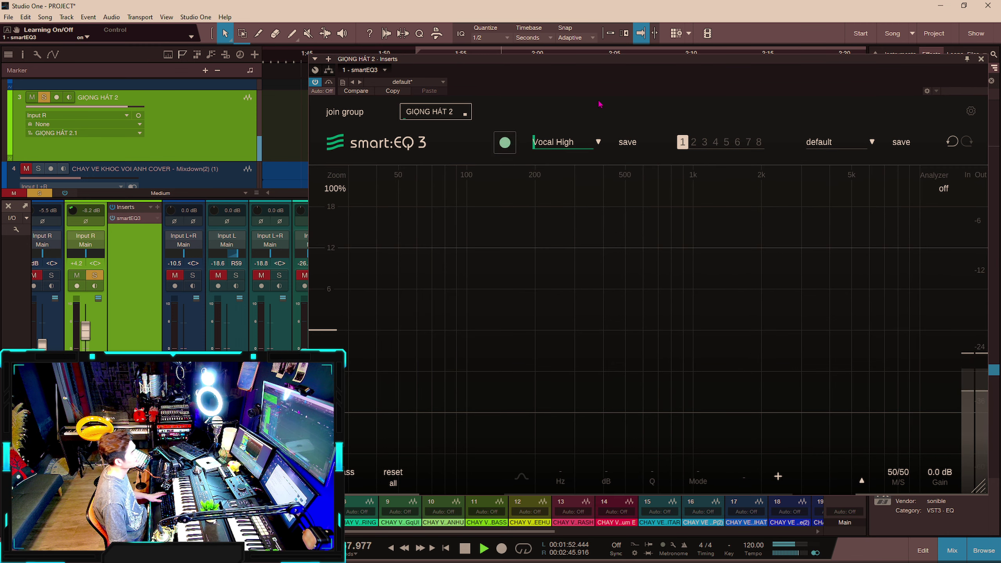
drag(635, 60, 640, 18)
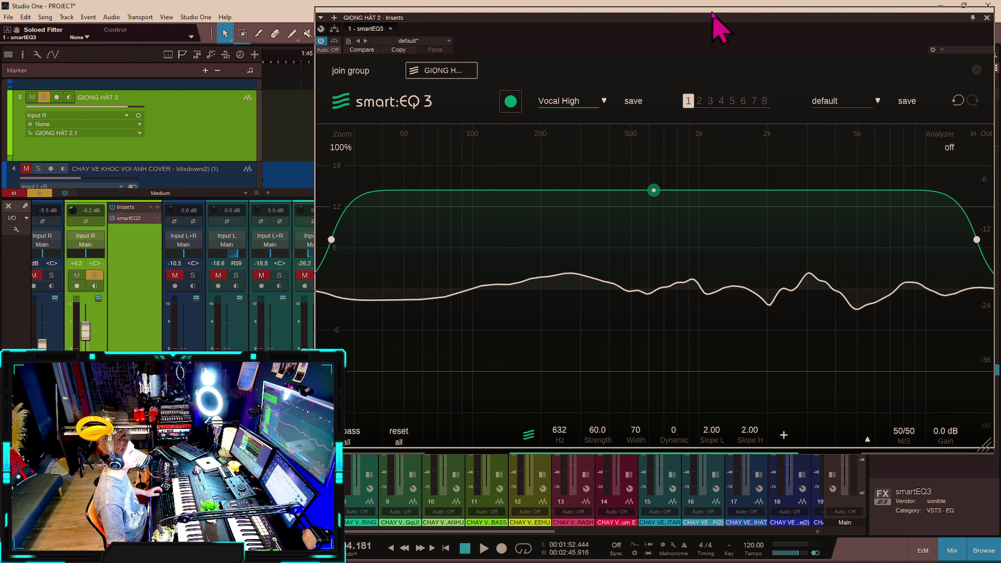
Shrink the smart:EQ 3 window and place it below the GIỌNG HÁT 2 waveform.
drag(719, 18, 720, 12)
drag(384, 12, 384, 176)
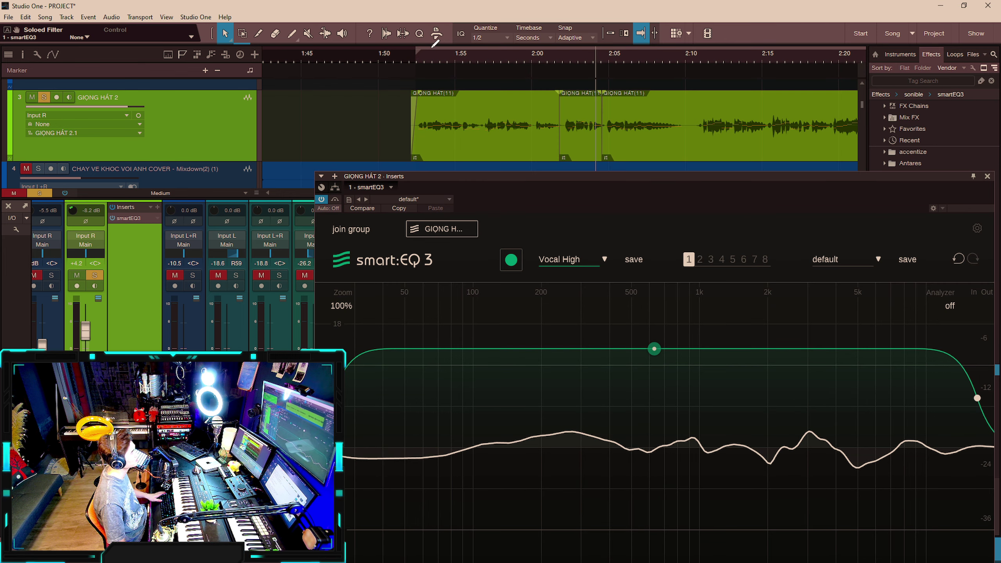
drag(520, 177, 508, 60)
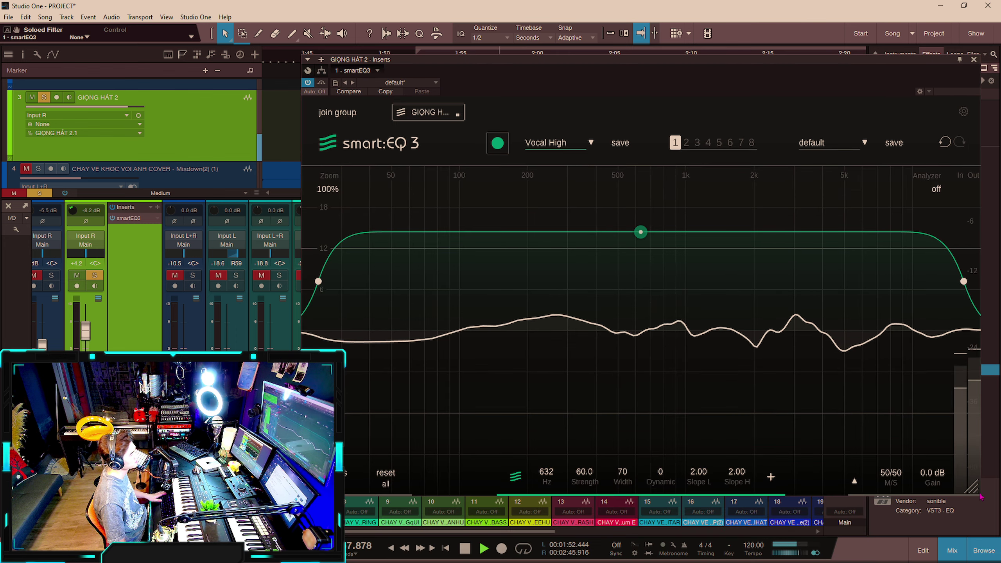
drag(965, 476, 880, 426)
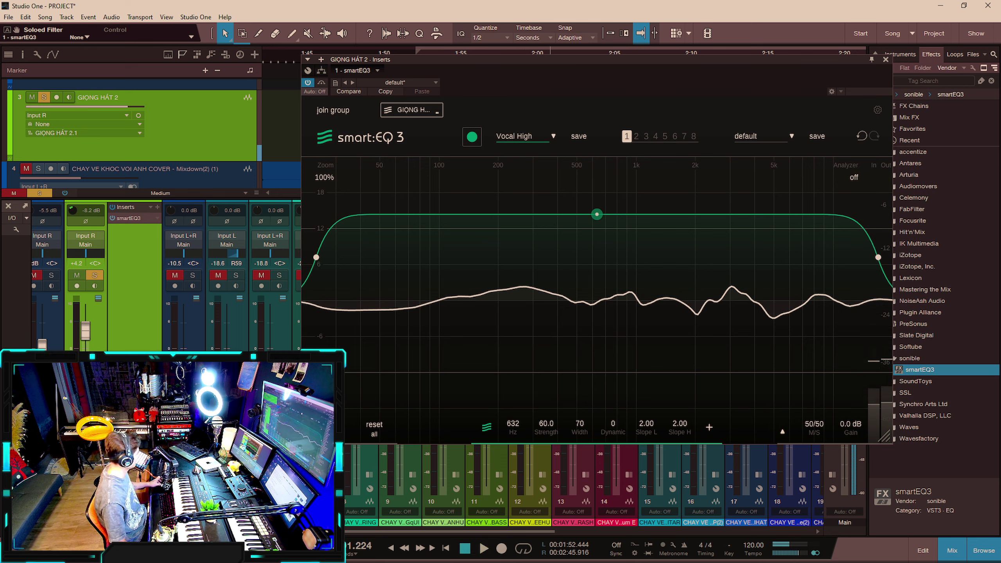
drag(577, 63, 321, 176)
Play the vocal while switching smartEQ3 off and back on to compare the sound, then stop playback.
key(space)
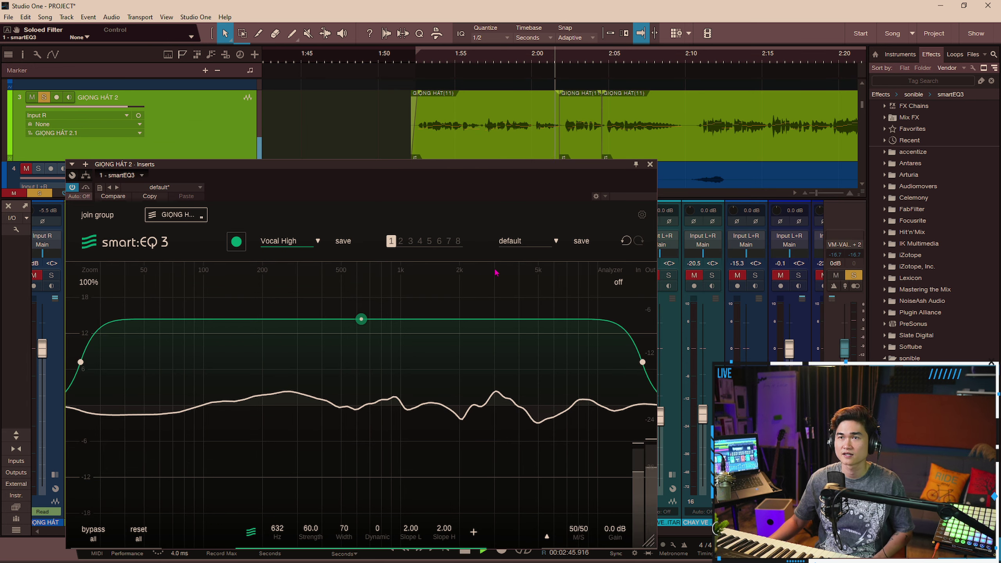
click(72, 188)
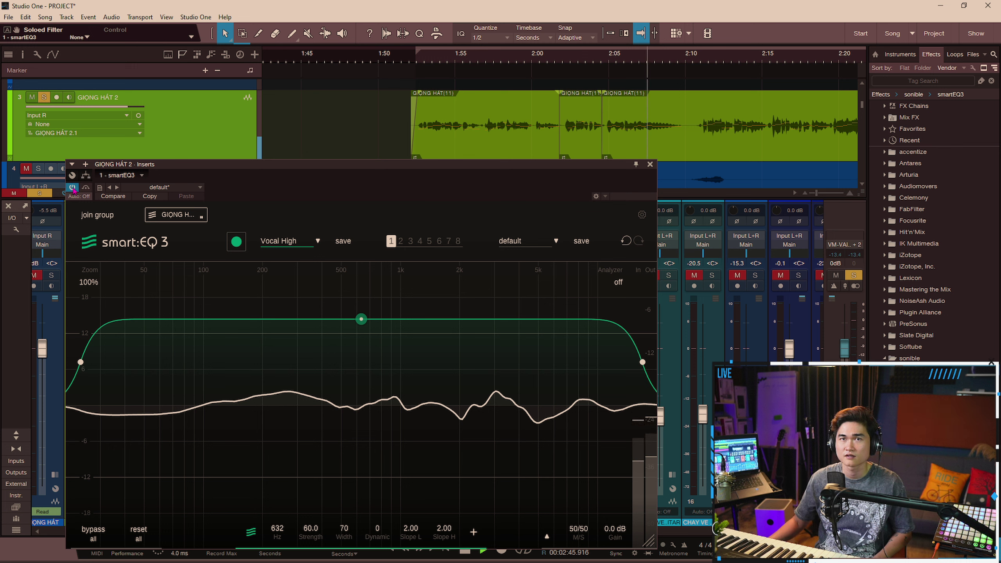
click(700, 57)
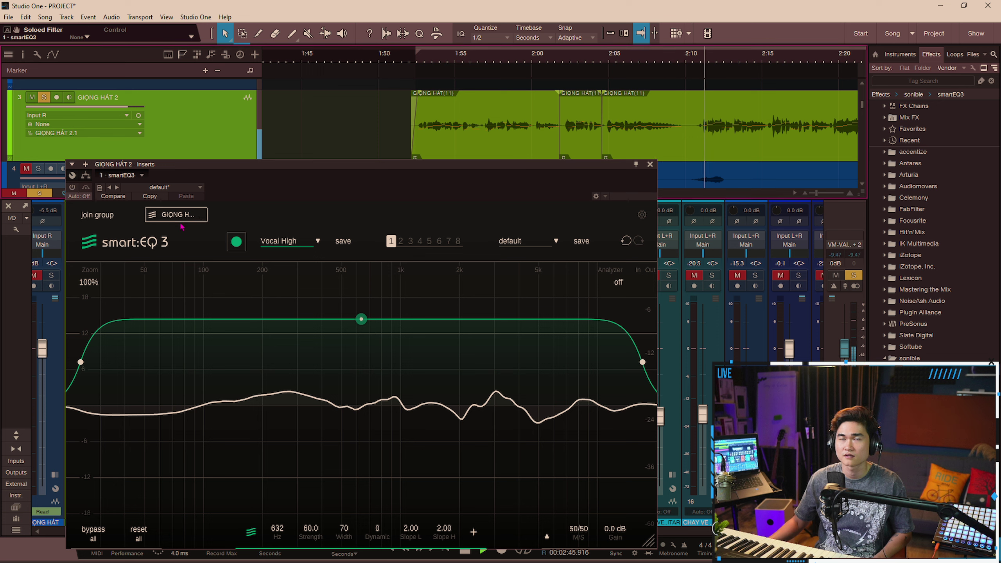
click(72, 188)
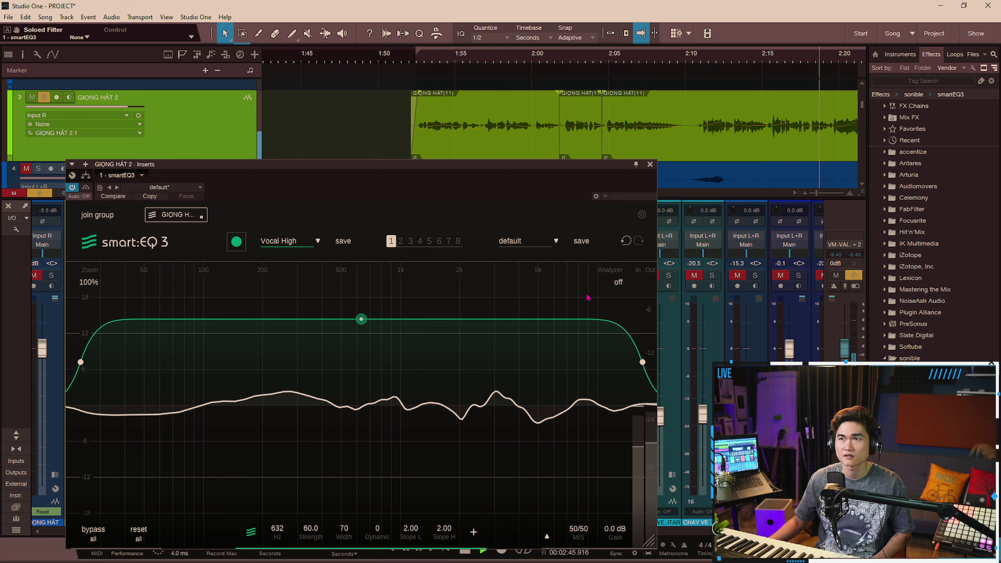
key(space)
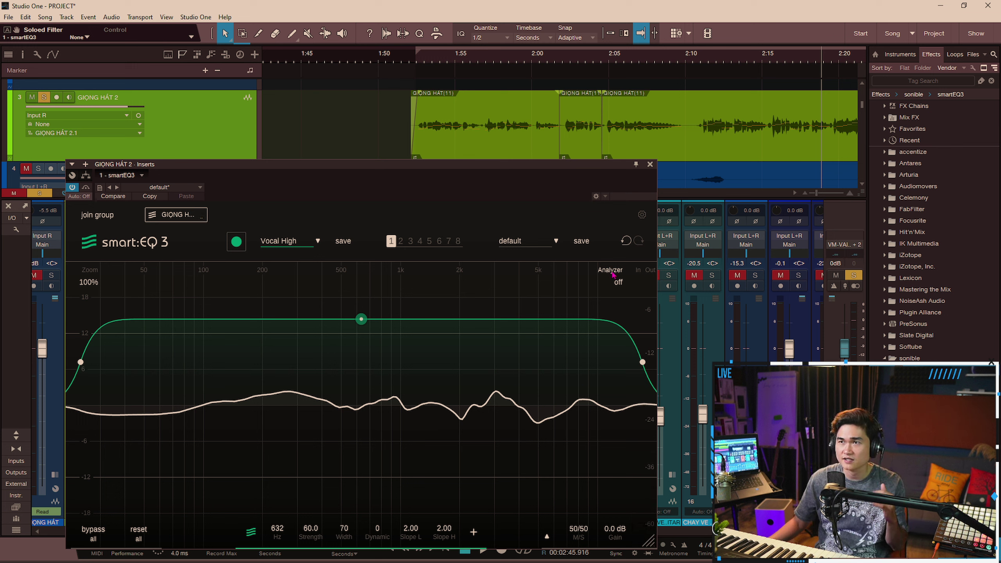
Turn on the smart:EQ 3 spectrum analyzer and compare the vocal playback with the plug-in off and on.
click(612, 275)
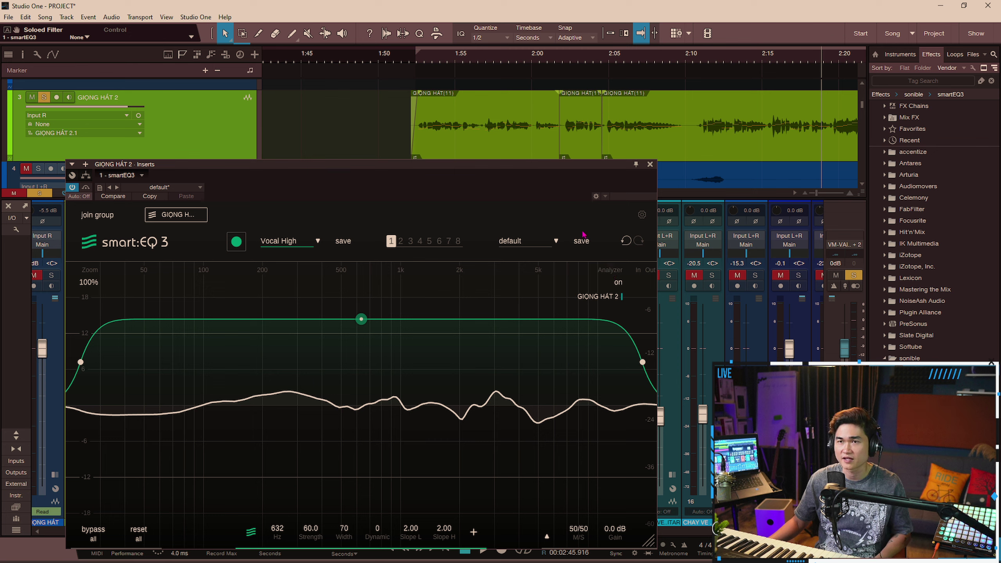
key(space)
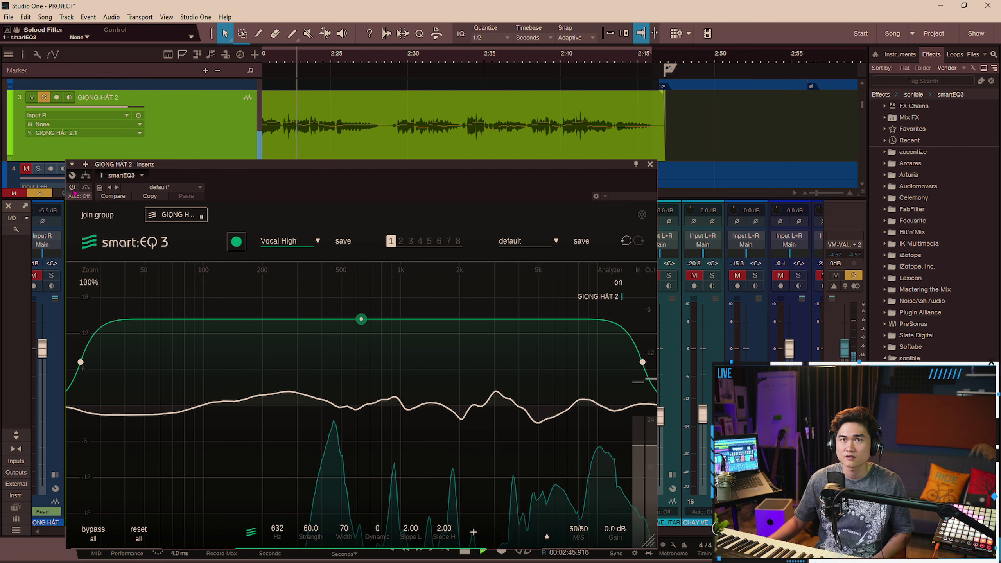
click(73, 188)
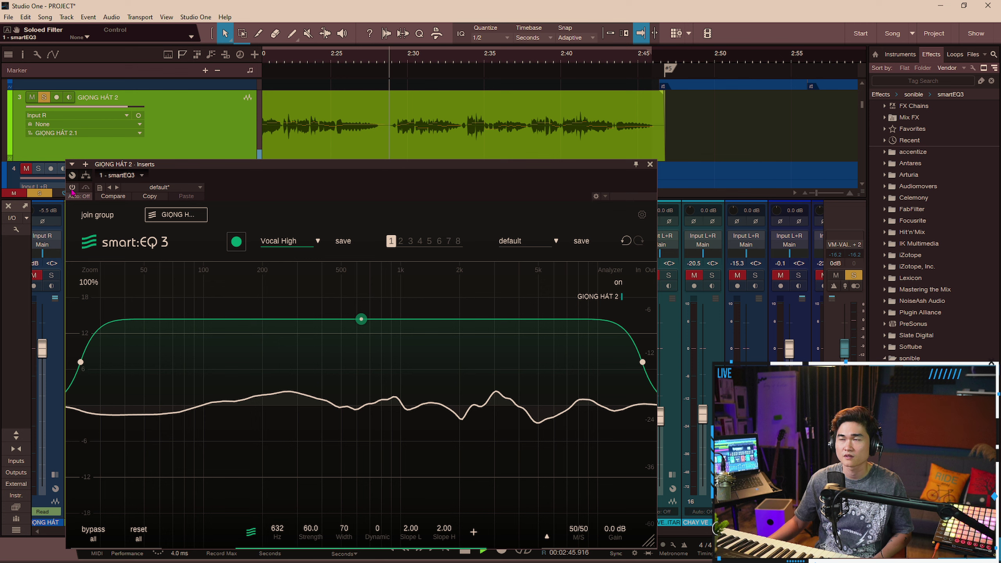
click(72, 188)
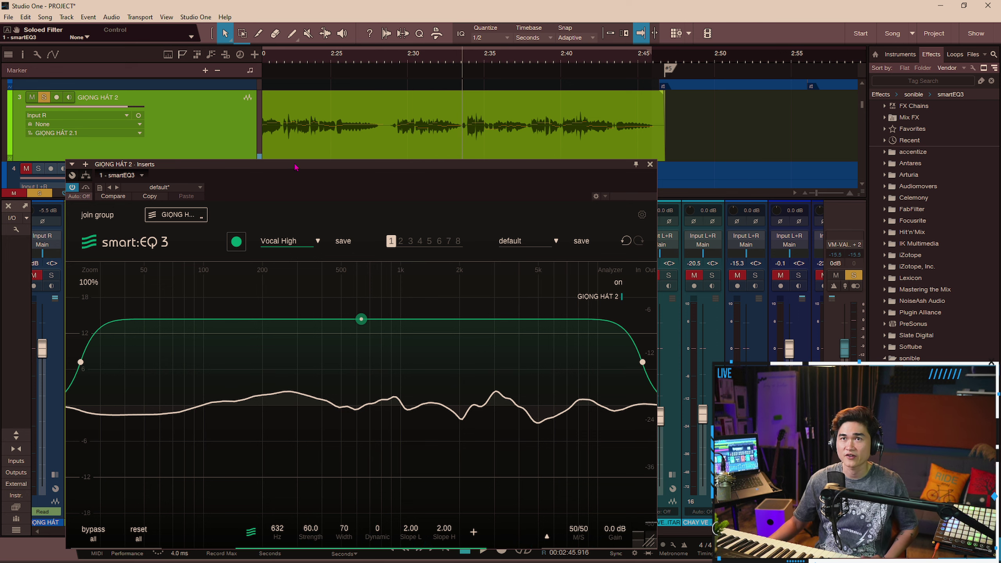
Add a low-cut band at 99.1 Hz and -6.0 dB in smart:EQ 3, and audition the vocal through it.
drag(299, 163, 286, 77)
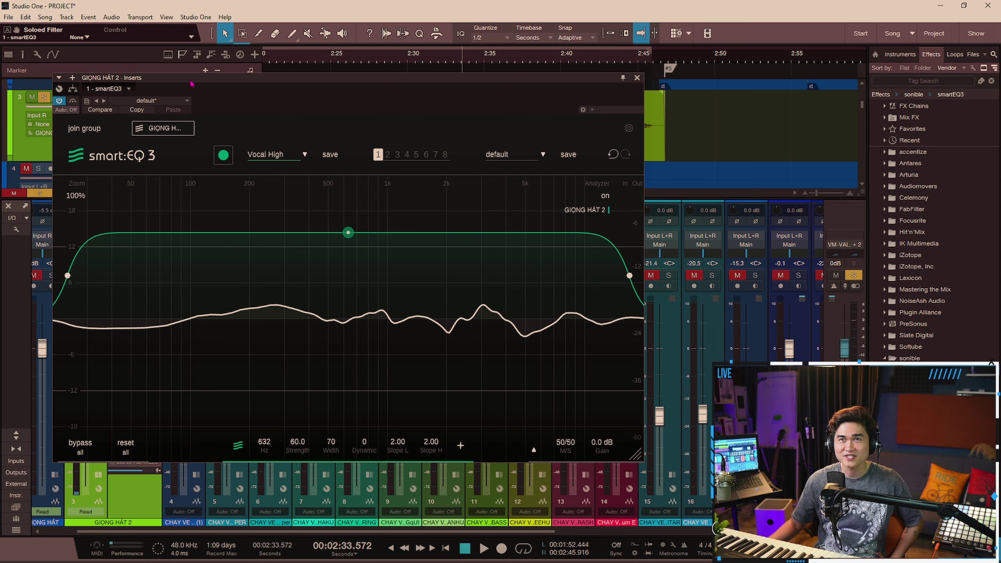
drag(201, 81, 207, 65)
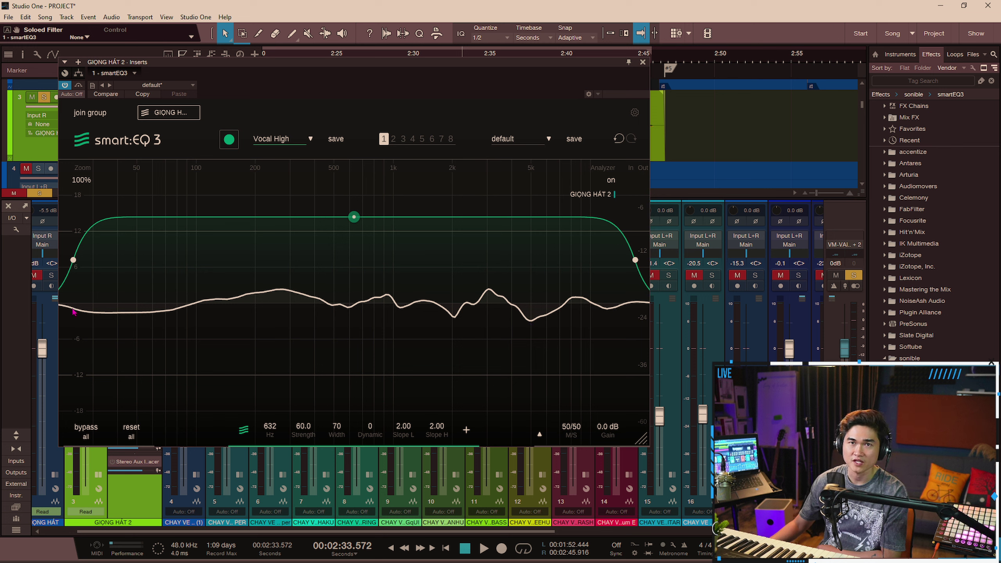
double_click(73, 312)
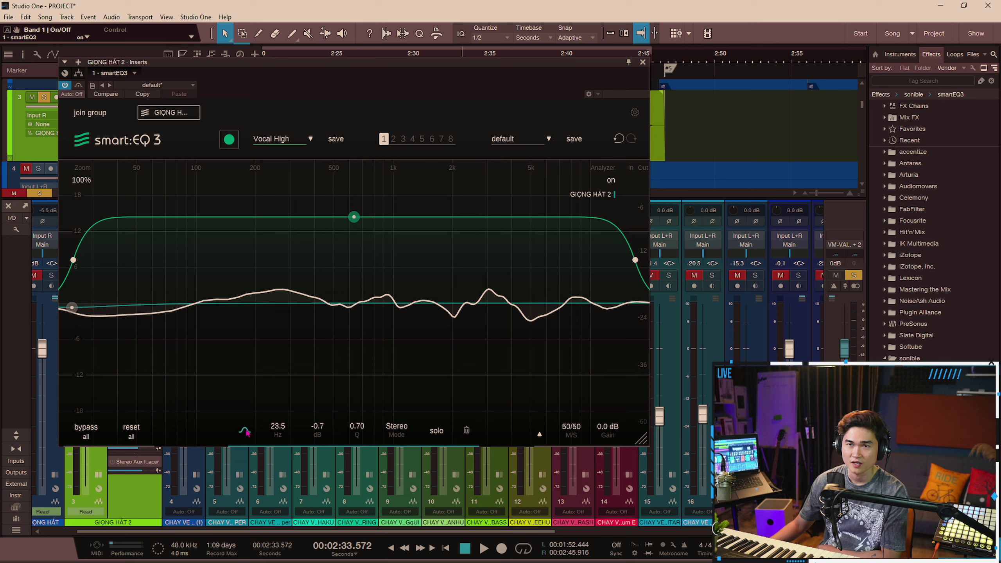
click(245, 430)
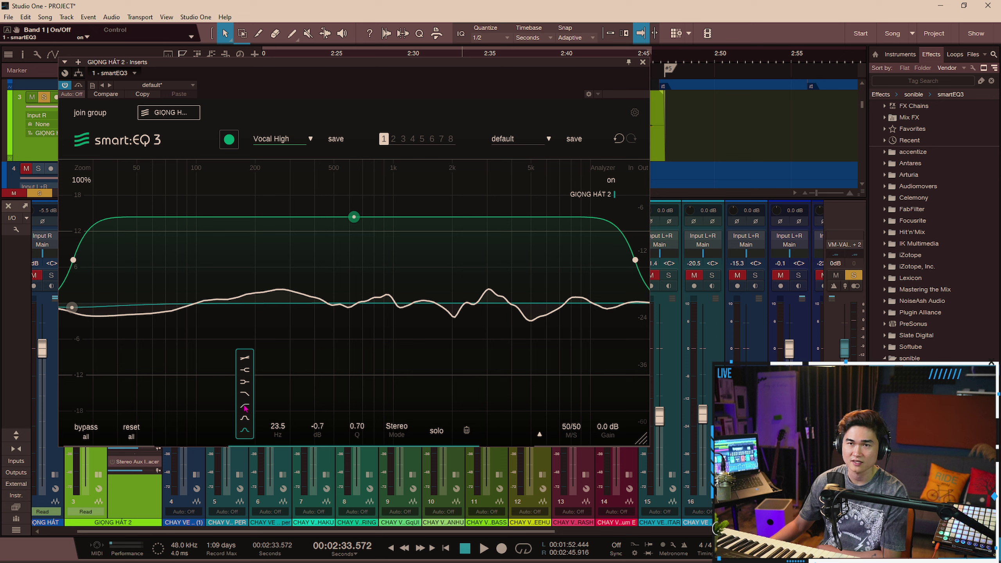
click(244, 407)
drag(71, 308, 196, 339)
key(space)
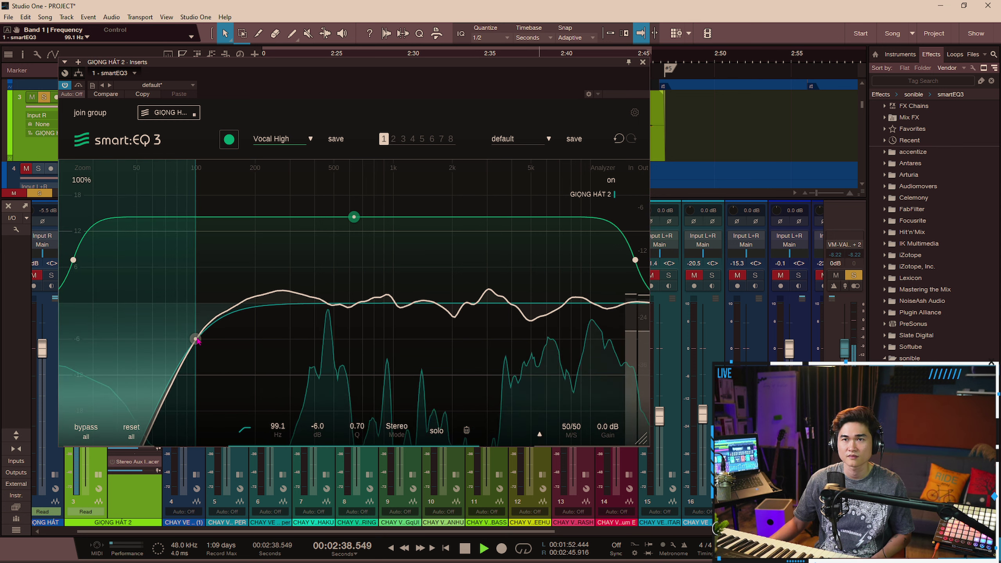
key(space)
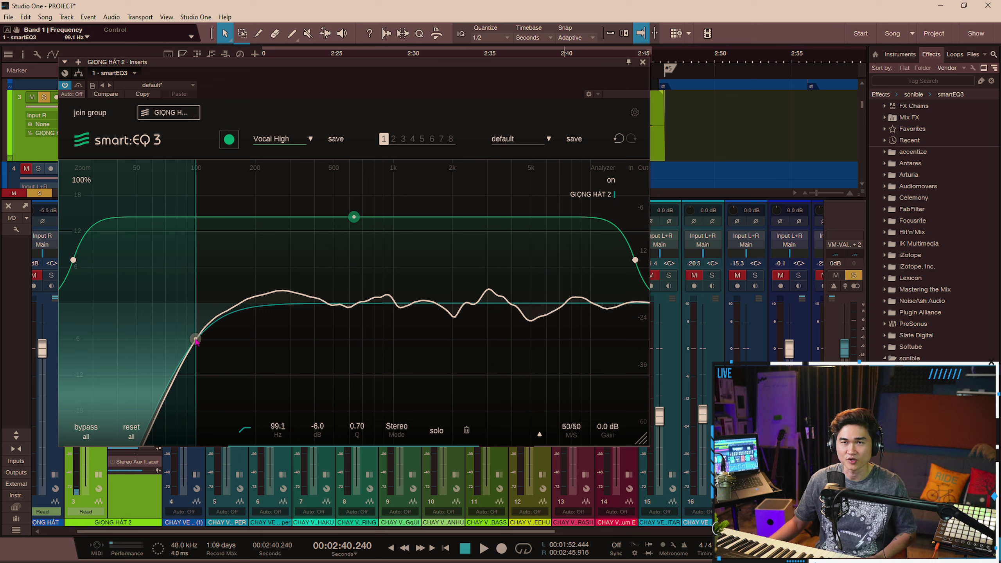
Soften the low-cut band to -3.0 dB at 99.1 Hz and play the vocal to check it.
mouse_move(196, 339)
mouse_down()
mouse_move(197, 308)
mouse_move(194, 394)
mouse_move(195, 321)
mouse_move(193, 373)
mouse_move(194, 323)
mouse_move(194, 332)
mouse_up()
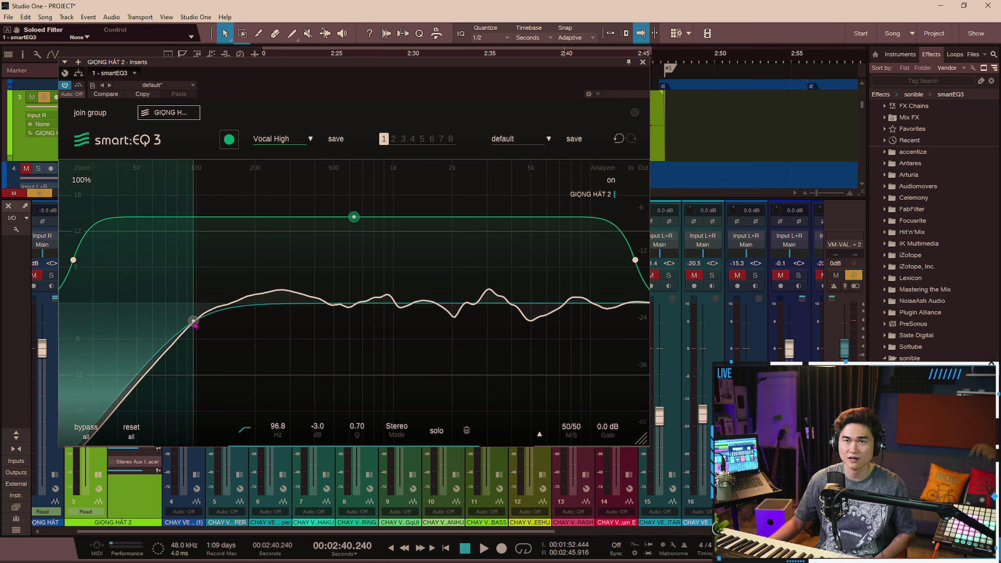
drag(194, 323, 196, 324)
key(space)
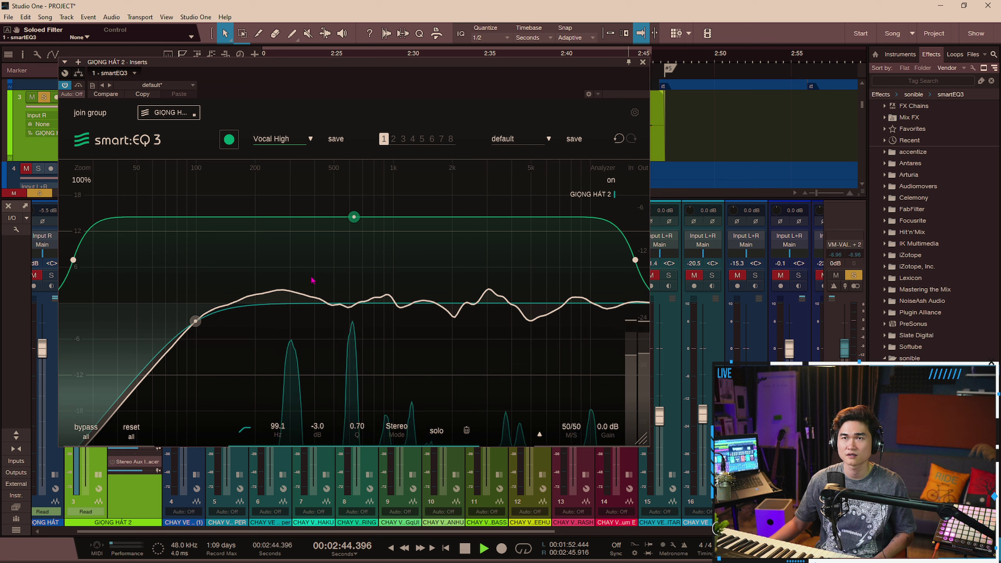
key(space)
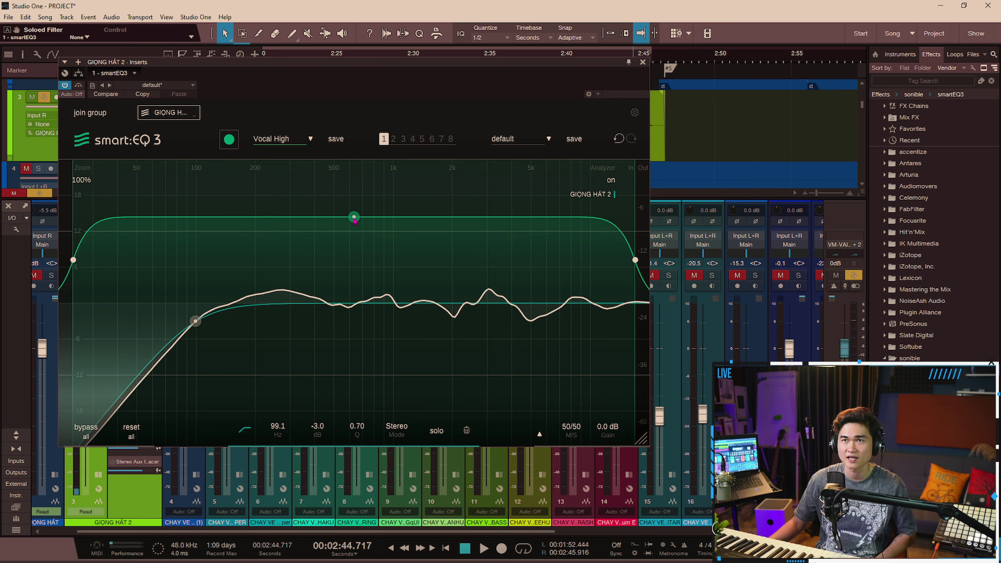
Try the smart filter's strength at 32.5 and 73.0 during playback, and compare the vocal with the plug-in on and off.
drag(354, 218, 359, 256)
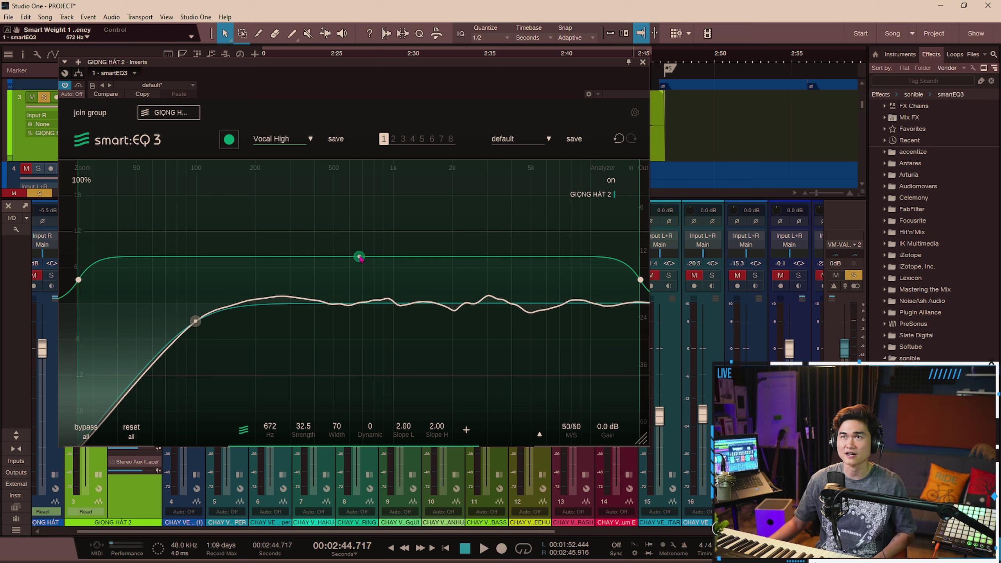
key(space)
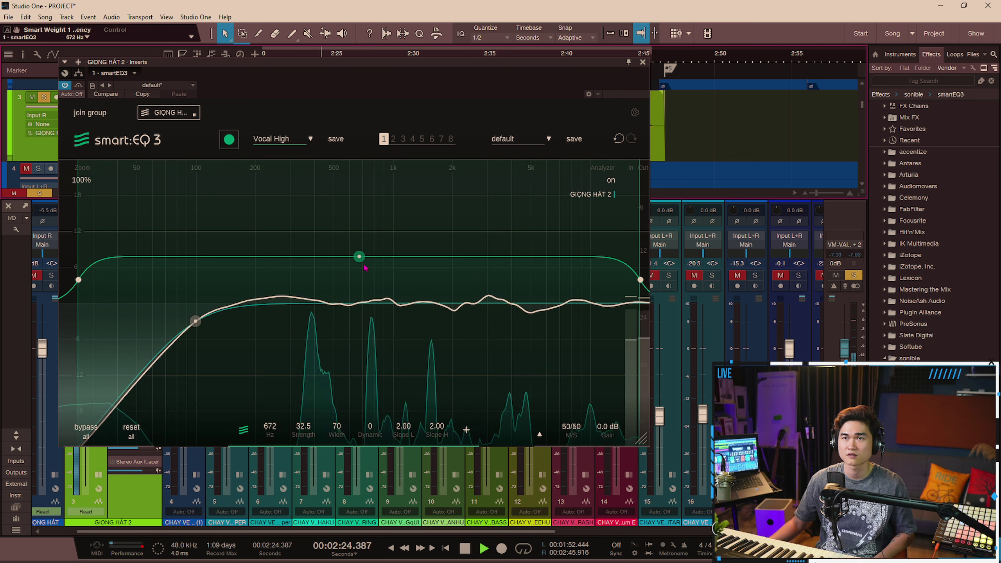
drag(360, 259, 359, 202)
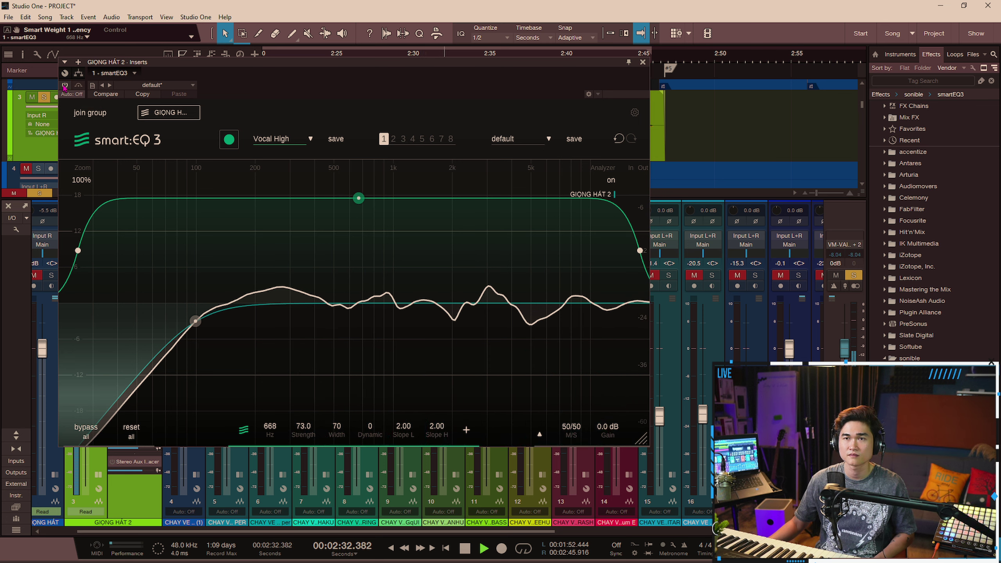
click(65, 85)
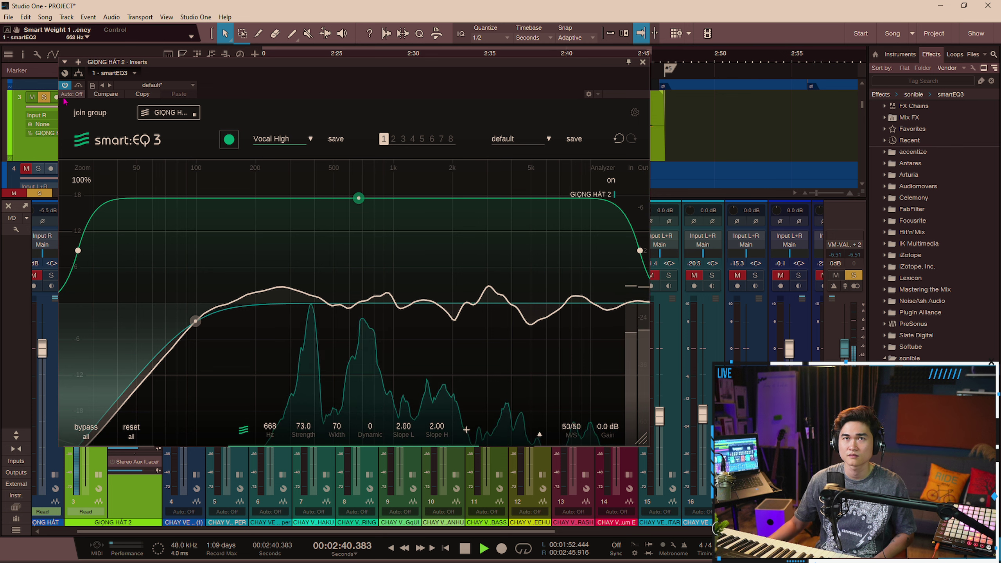
click(65, 86)
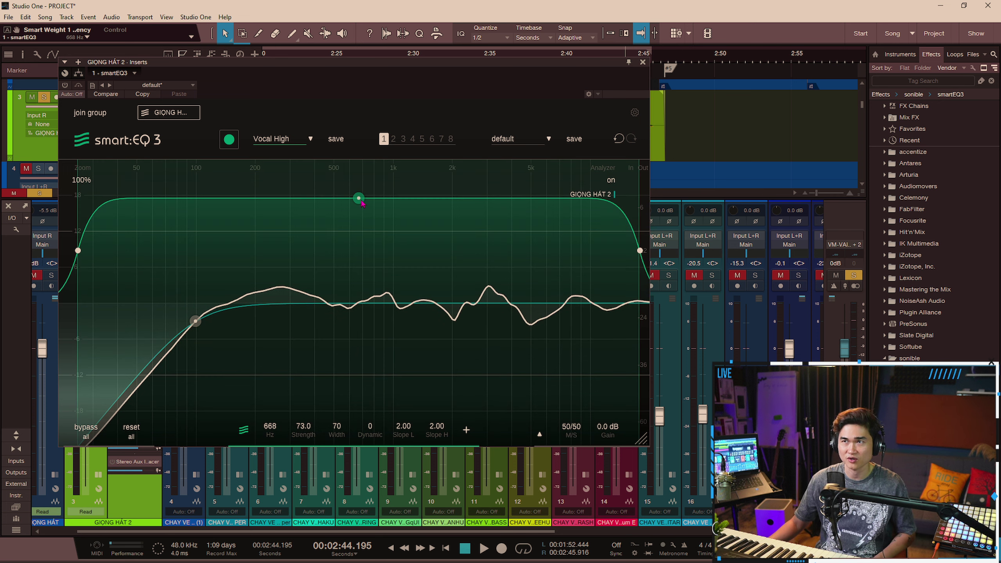
Raise the smart filter's strength to 93.5 and play the vocal from about 2:25.
drag(360, 198, 361, 171)
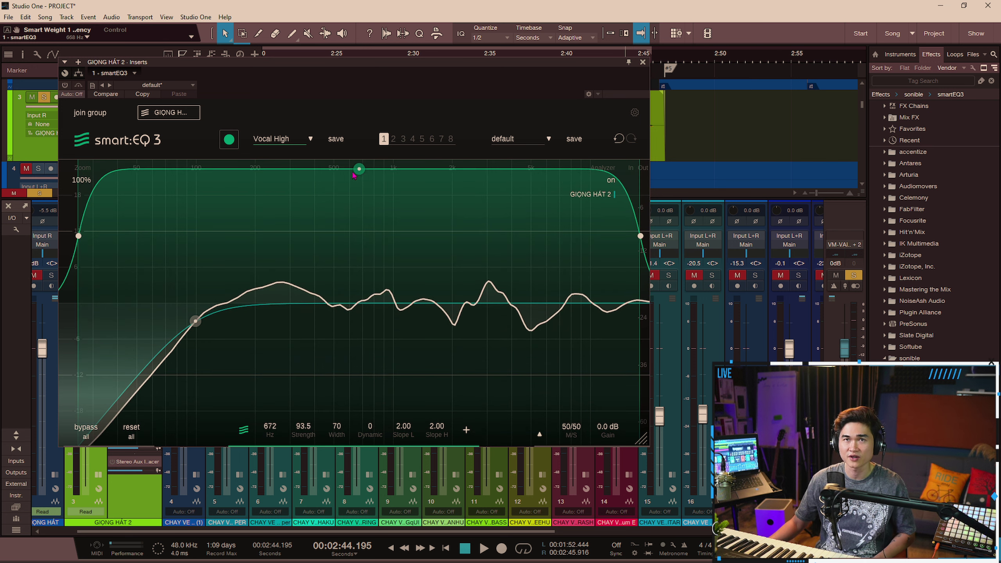
key(space)
click(335, 57)
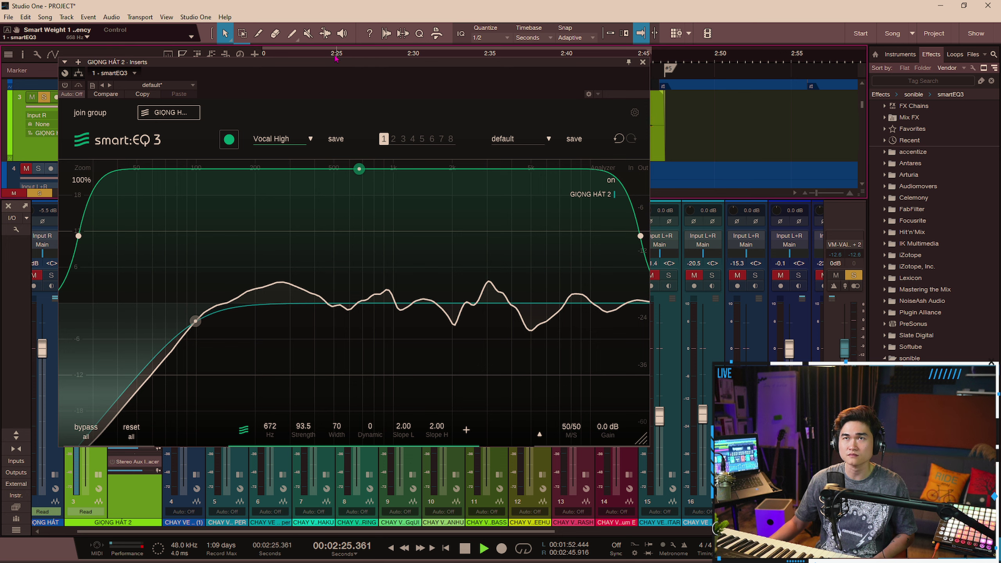
Reopen smartEQ3 from the vocal channel's inserts, compare the playback with it on and off, and stop playback.
click(66, 86)
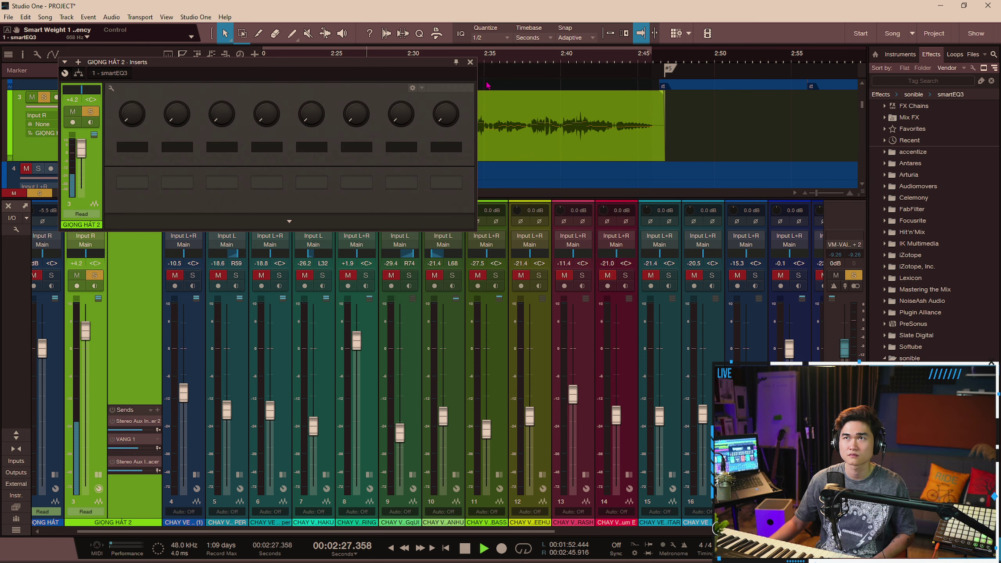
click(469, 62)
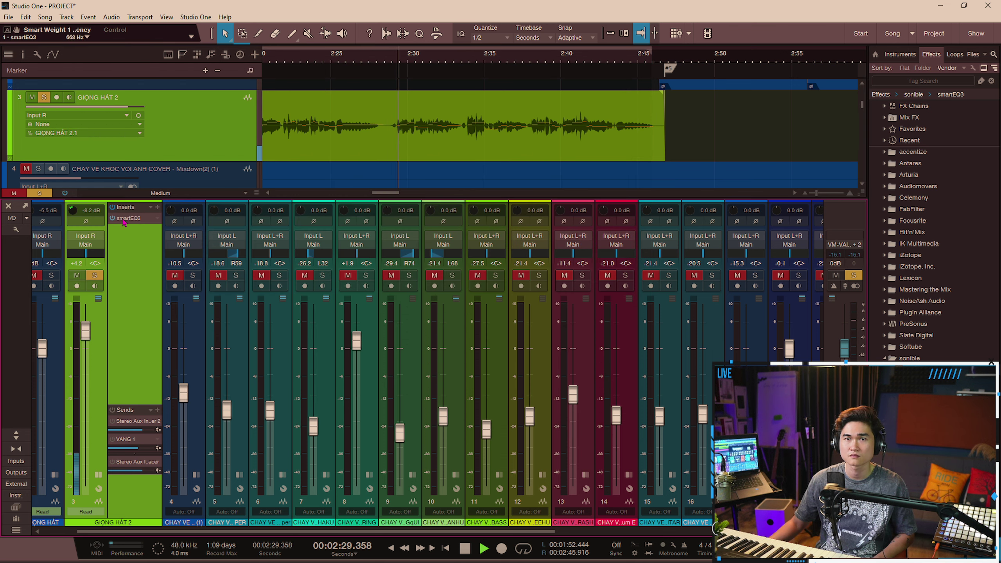
click(116, 219)
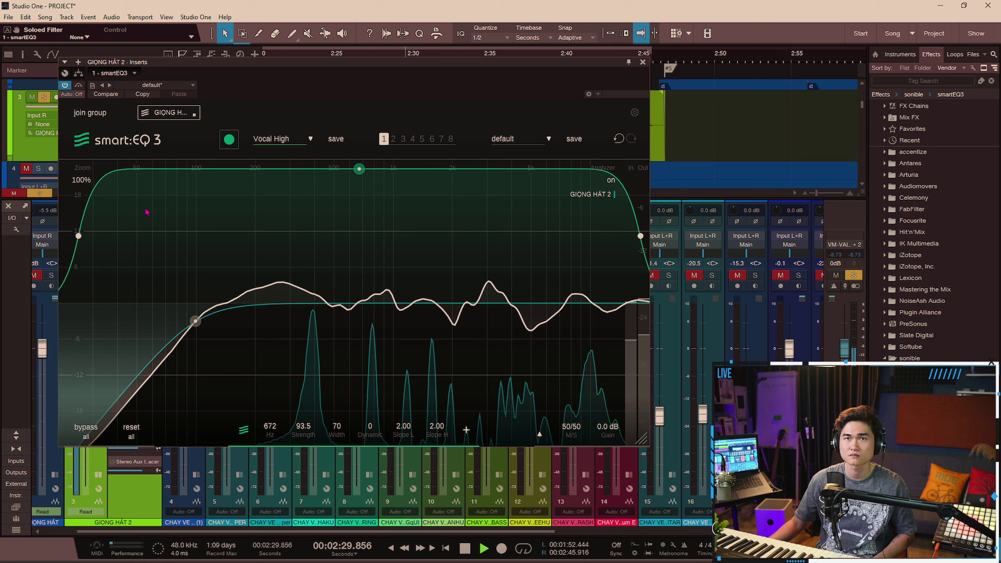
click(65, 86)
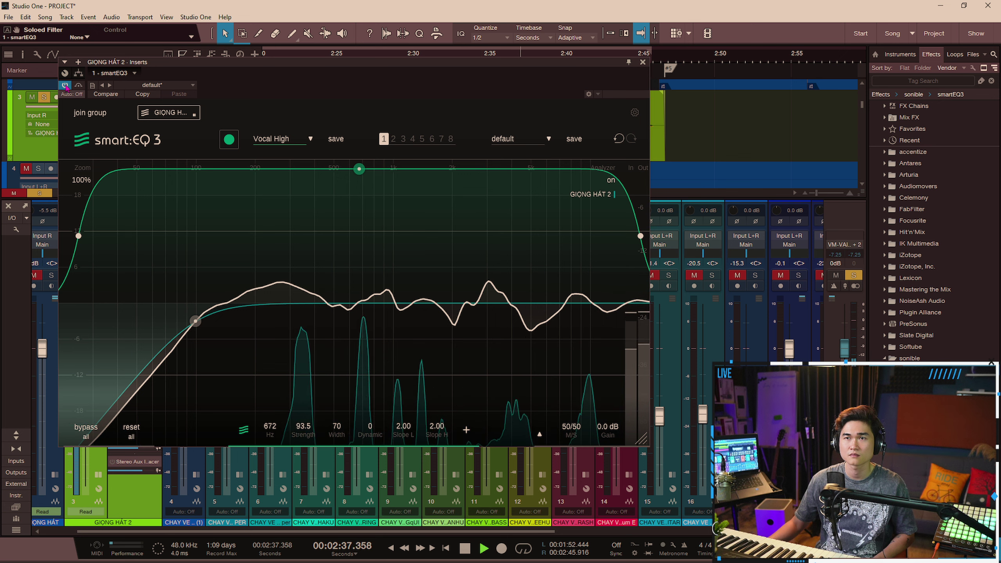
key(space)
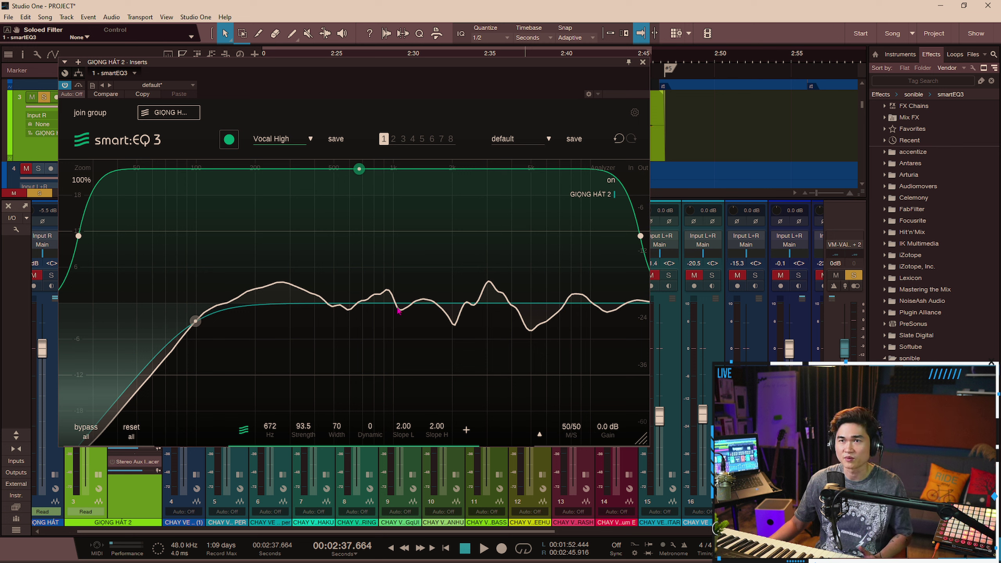
Add a bell band at about 390 Hz with a 2.0 dB boost and adjust its Q to 1.22.
double_click(327, 308)
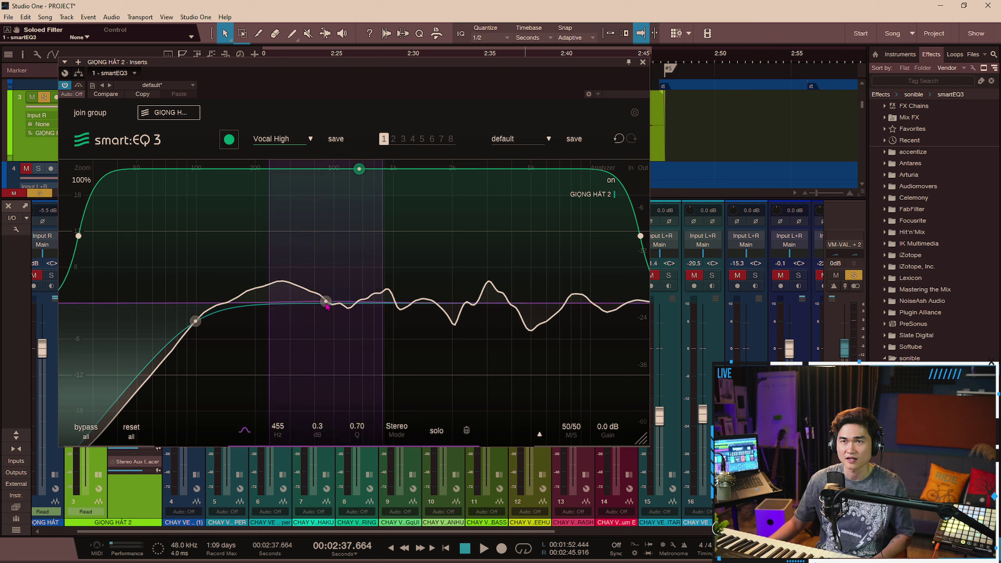
drag(326, 303, 314, 296)
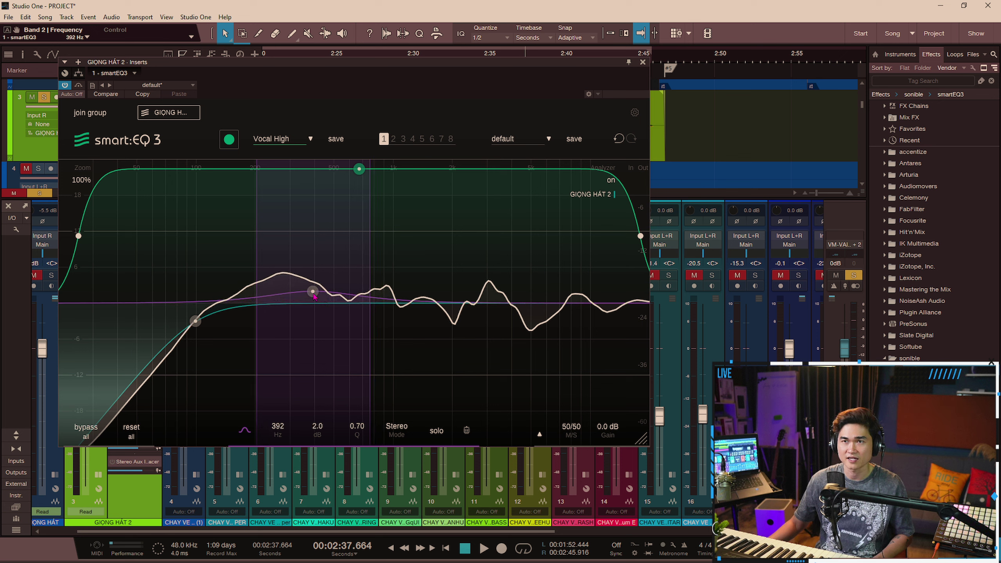
scroll(314, 295, down, 5)
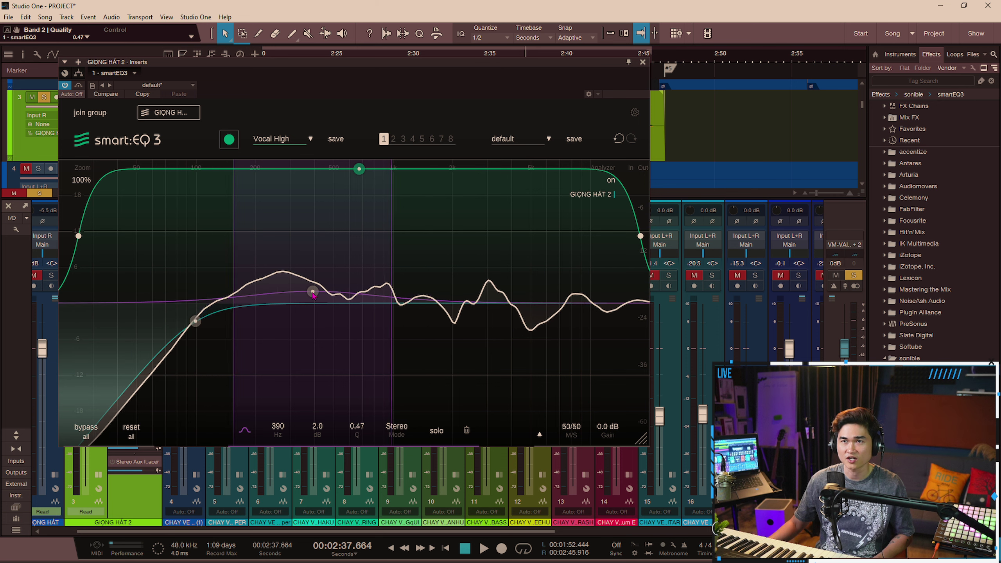
scroll(313, 295, down, 2)
scroll(313, 295, up, 8)
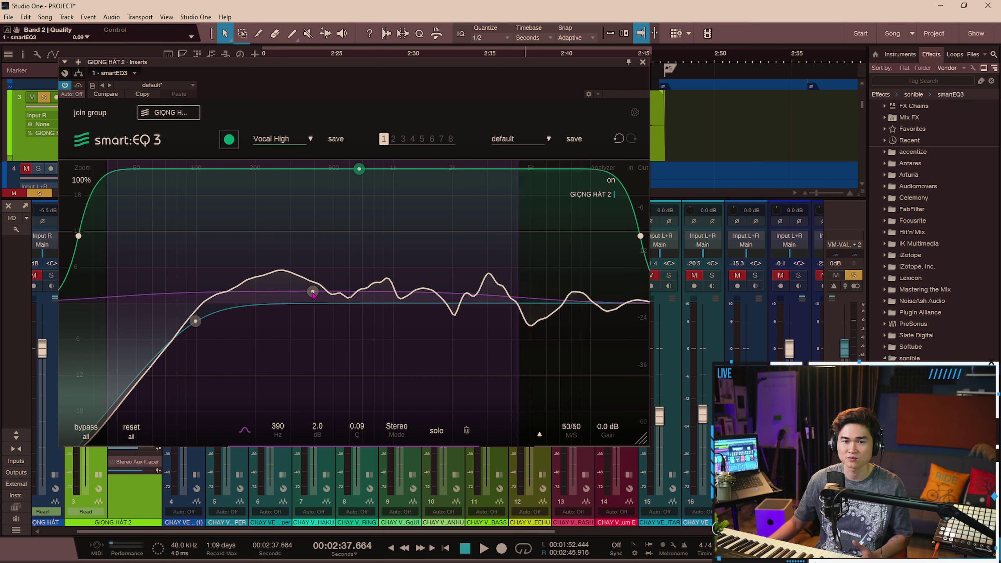
scroll(313, 295, up, 2)
scroll(313, 296, down, 2)
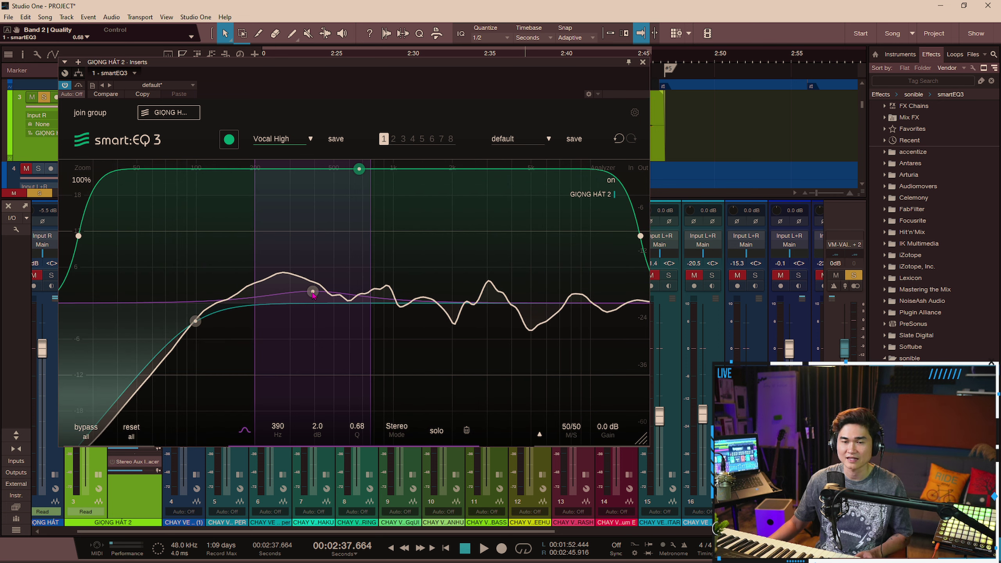
scroll(313, 295, down, 3)
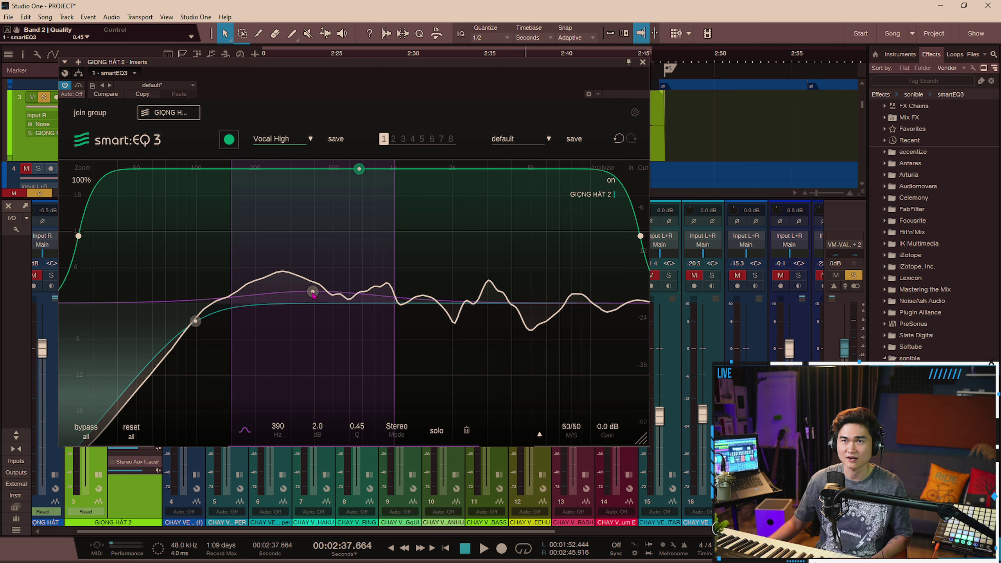
scroll(313, 294, up, 4)
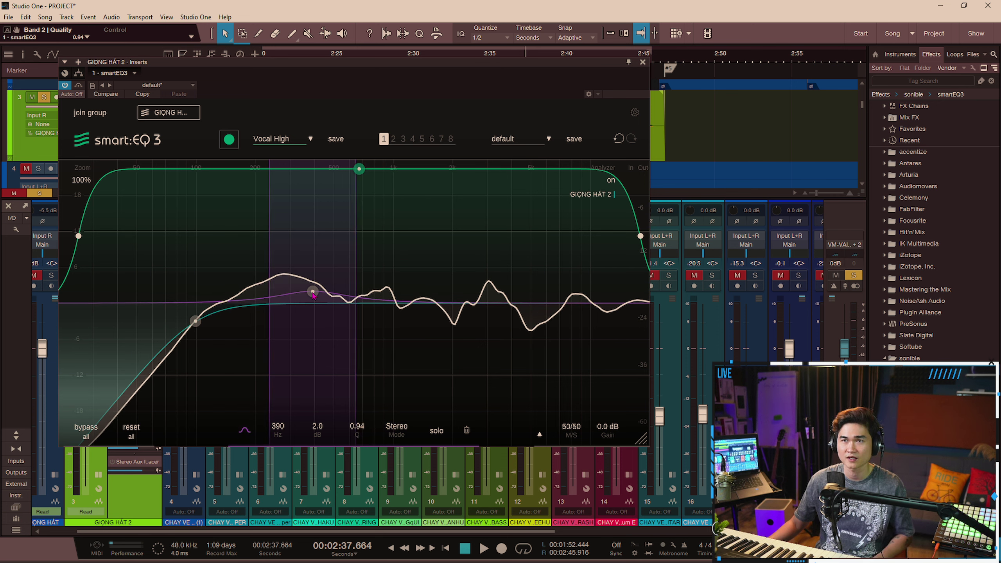
Sweep the bell band during vocal playback and settle it at about 395 Hz with a -1.8 dB cut.
key(space)
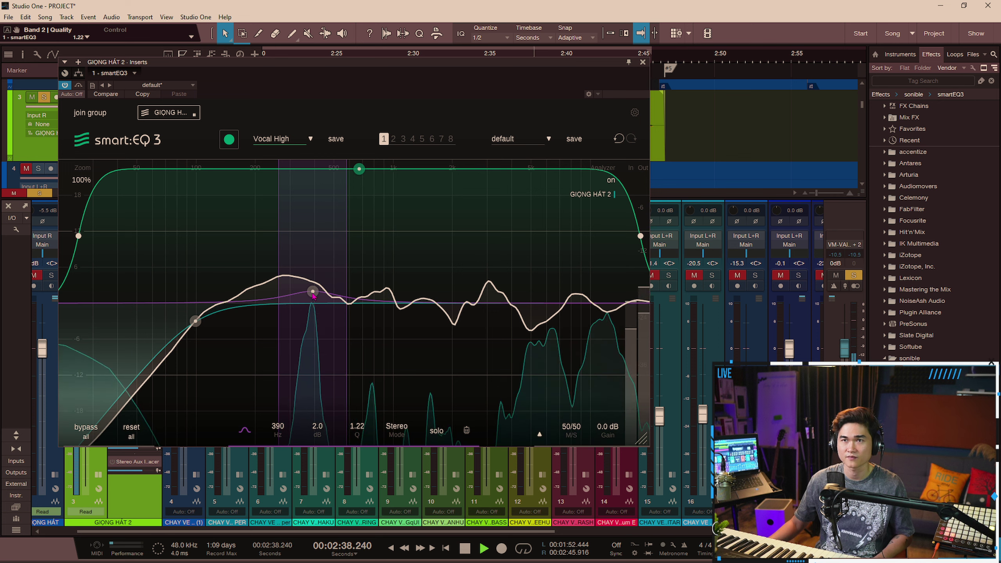
drag(313, 295, 298, 297)
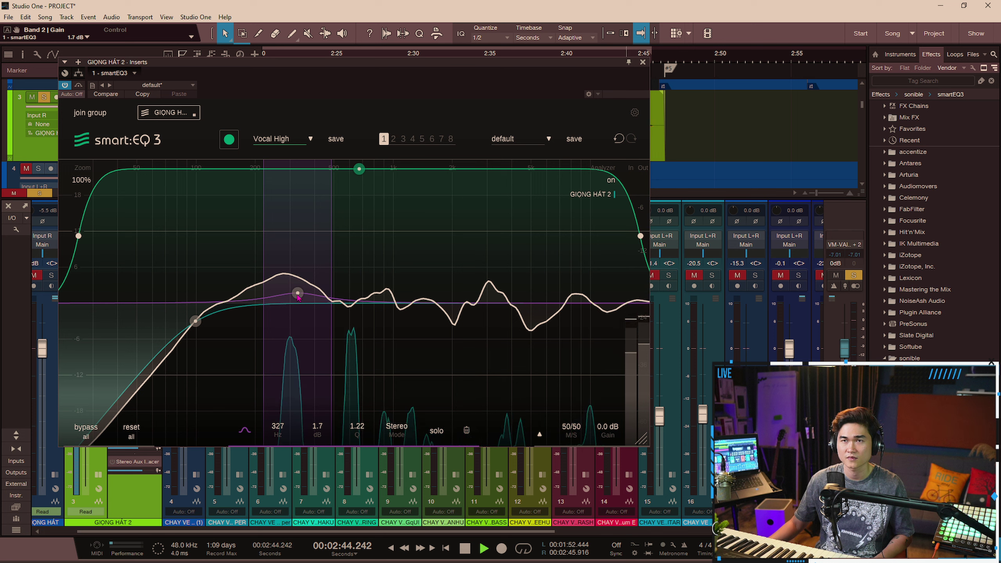
drag(299, 297, 327, 299)
key(space)
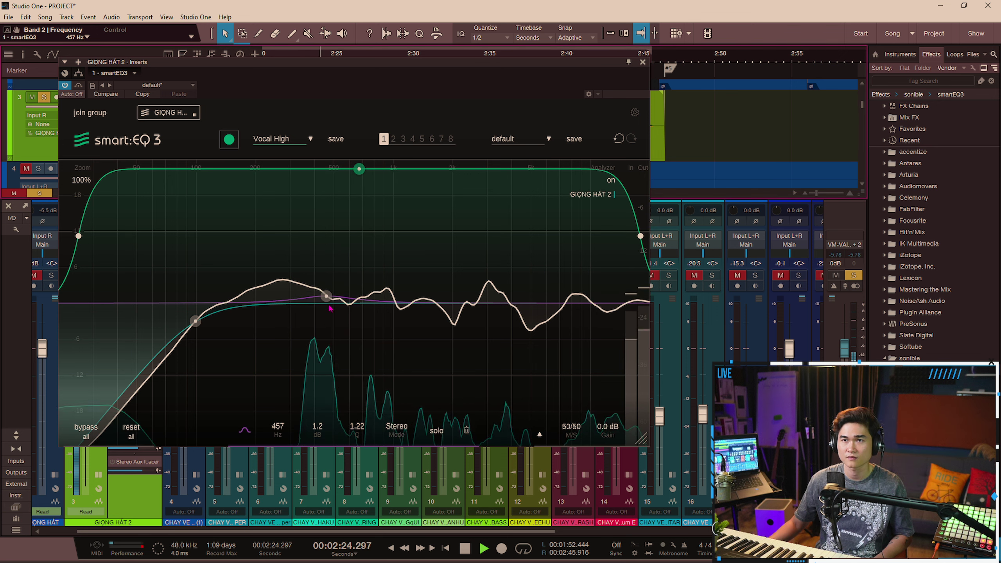
drag(326, 295, 311, 318)
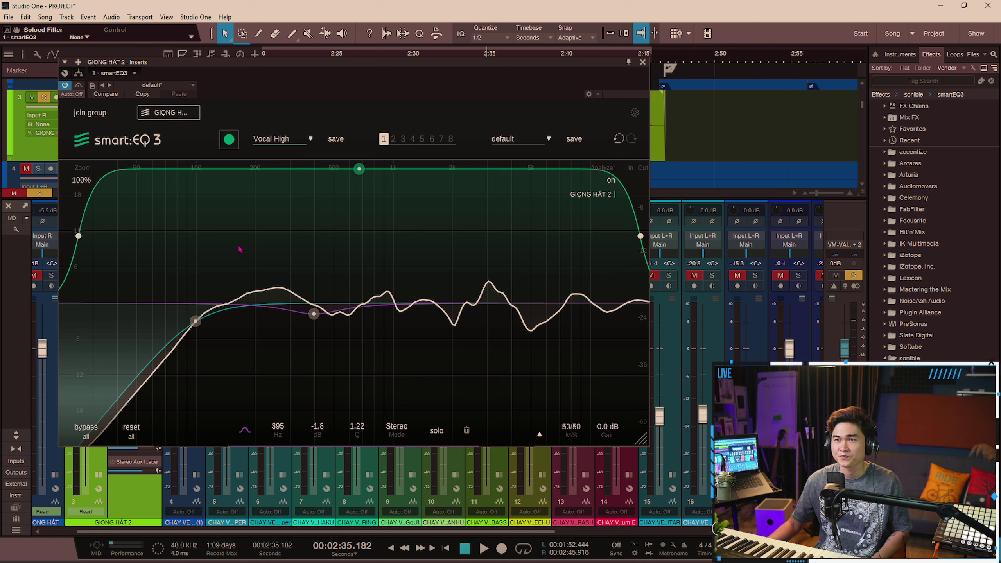
Narrow the smart filter to width 55 around 1.2 kHz, and add a second smart filter at about 4.9 kHz with width 14.
drag(74, 240, 171, 236)
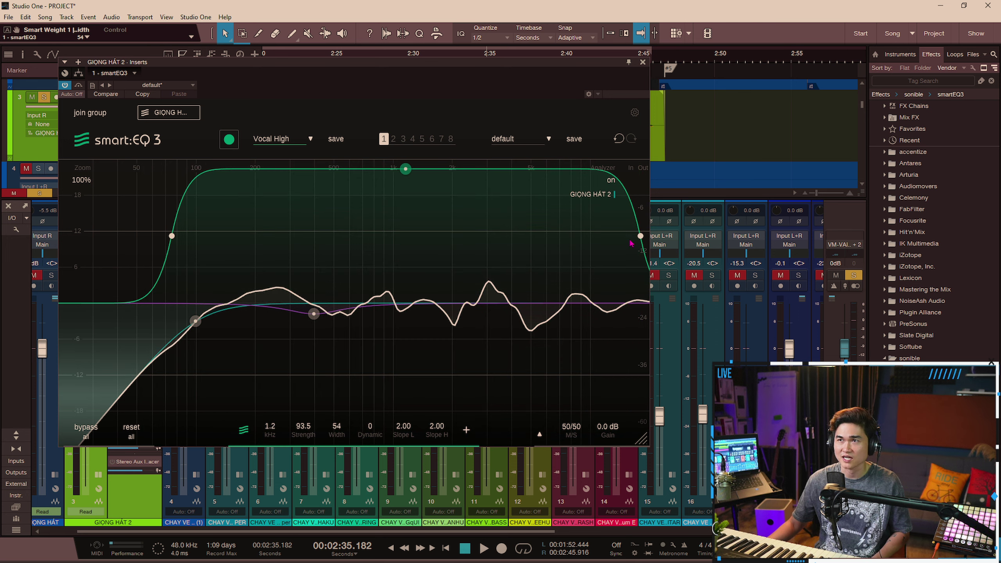
mouse_move(639, 237)
mouse_down()
mouse_move(424, 239)
mouse_move(431, 248)
mouse_move(645, 251)
mouse_up()
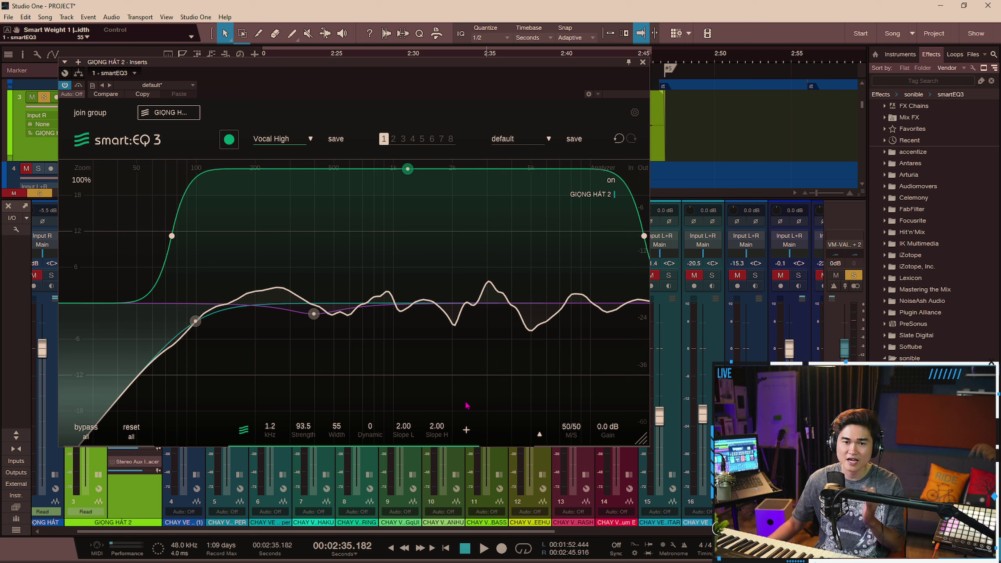
click(466, 430)
mouse_move(407, 239)
mouse_down()
mouse_move(378, 241)
mouse_move(495, 238)
mouse_move(413, 243)
mouse_up()
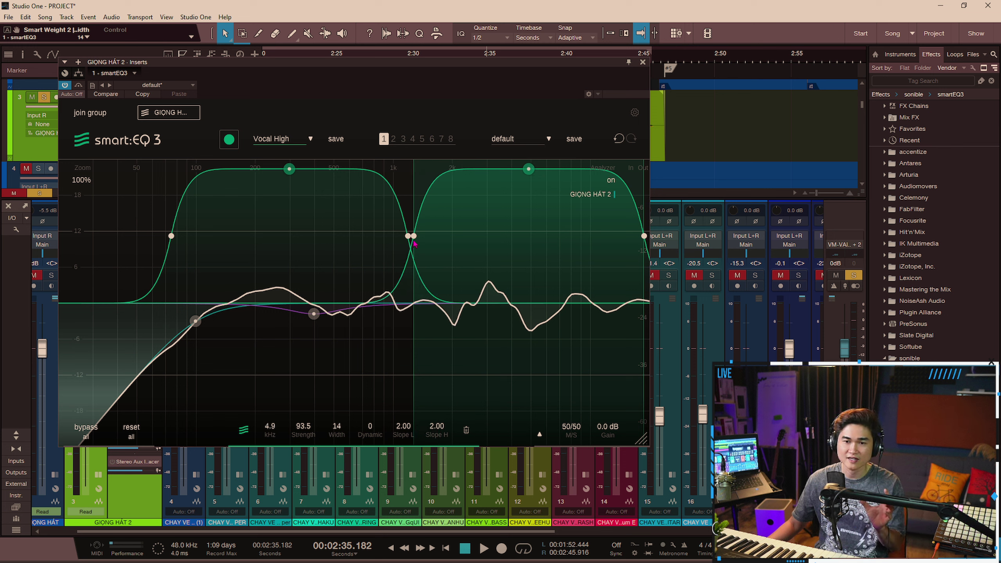
Set the upper smart filter to about 4.8 kHz with width 15 and strength 95.5, and reduce the lower filter's strength to 43.0.
mouse_move(415, 243)
mouse_down()
mouse_move(441, 242)
mouse_move(409, 248)
mouse_up()
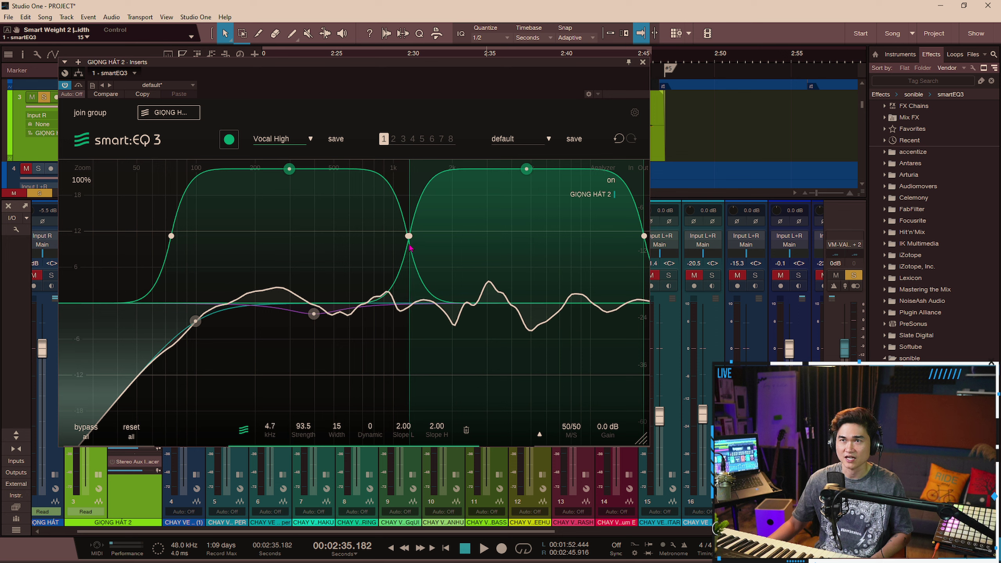
drag(289, 169, 289, 241)
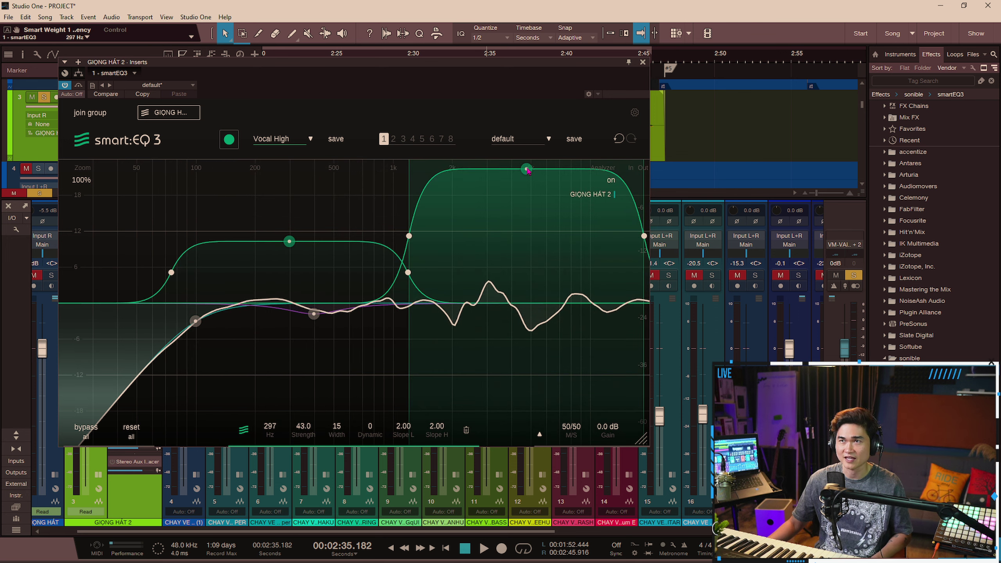
drag(526, 169, 528, 167)
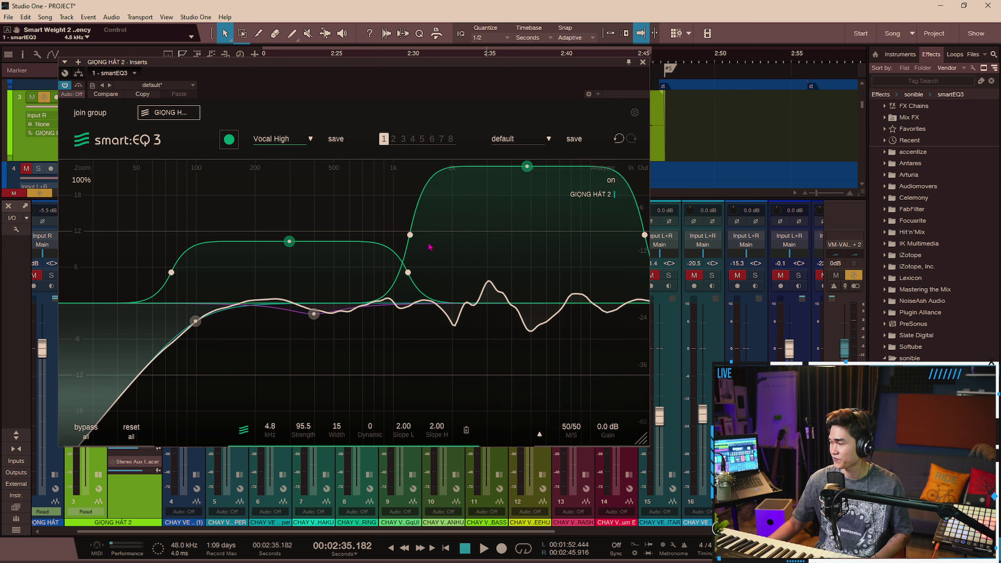
Play back the vocal, enlarge the smartEQ3 window and reposition it, and stop playback.
key(space)
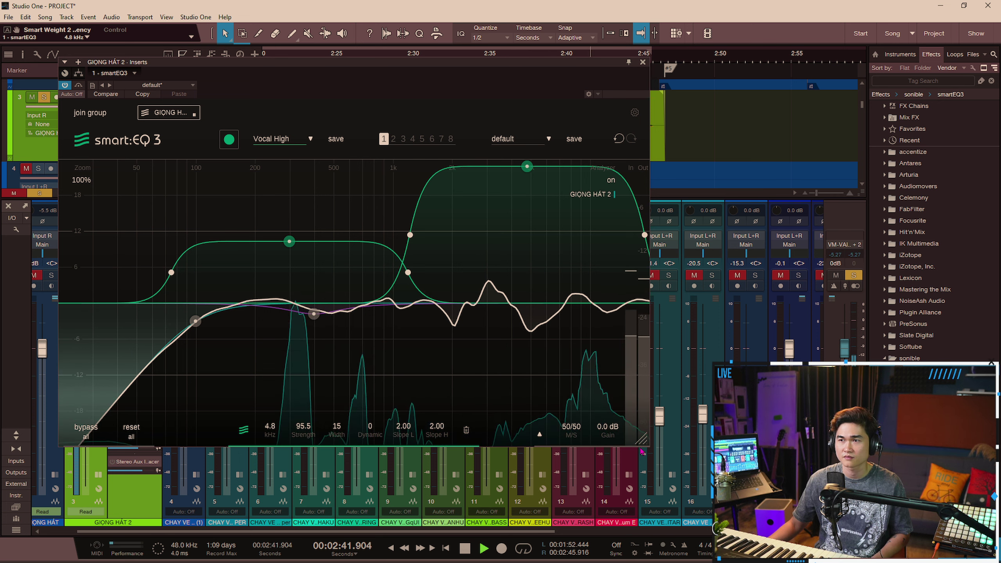
drag(641, 439, 700, 480)
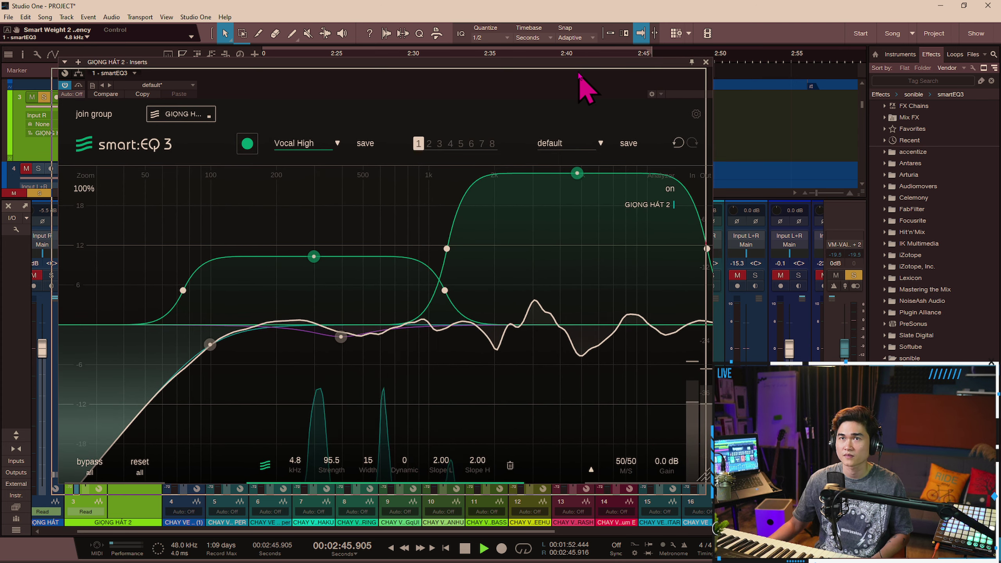
drag(581, 63, 573, 75)
key(space)
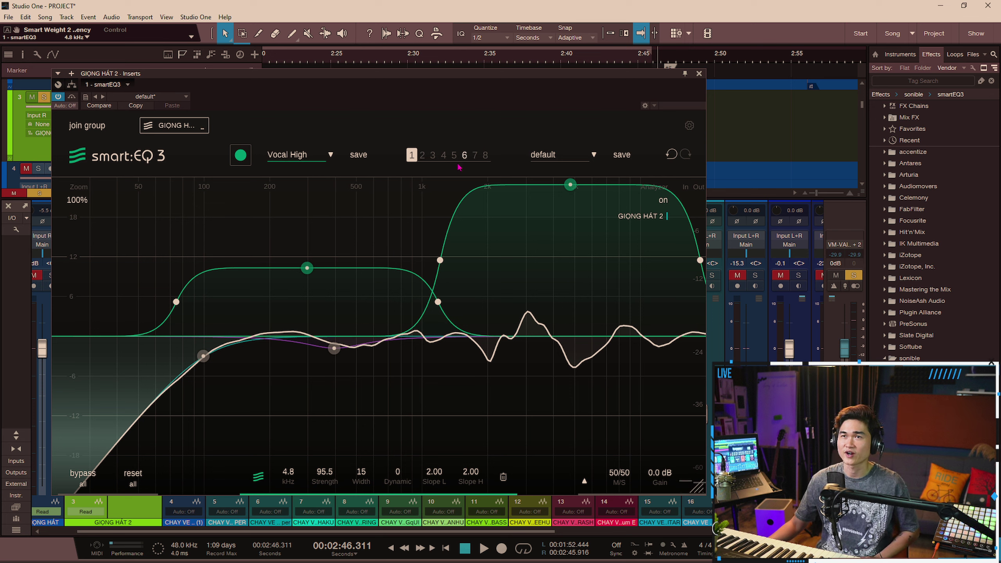
Switch the smart filter profile to Vocal Low and relearn the vocal from about 2:11.
click(301, 159)
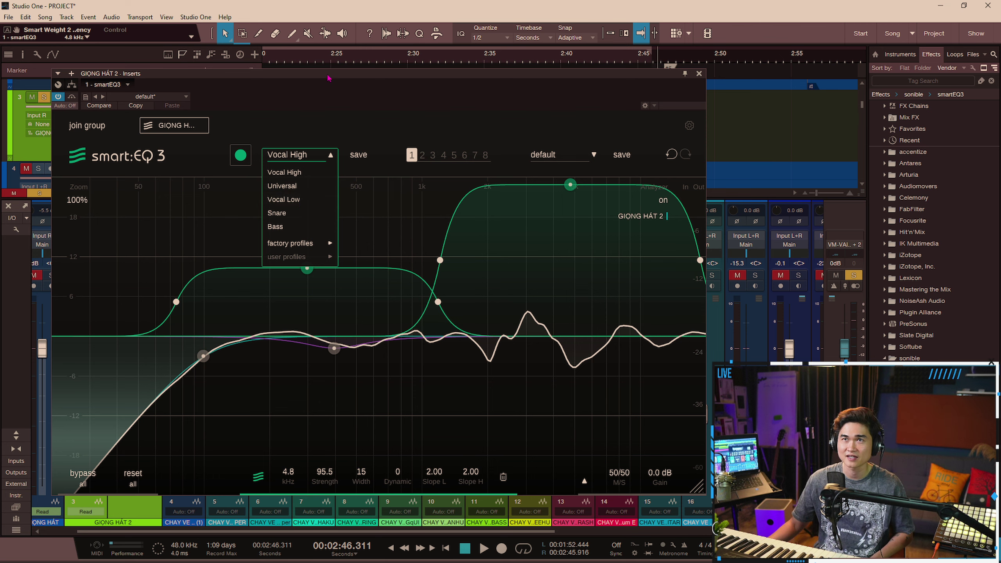
drag(328, 78, 330, 88)
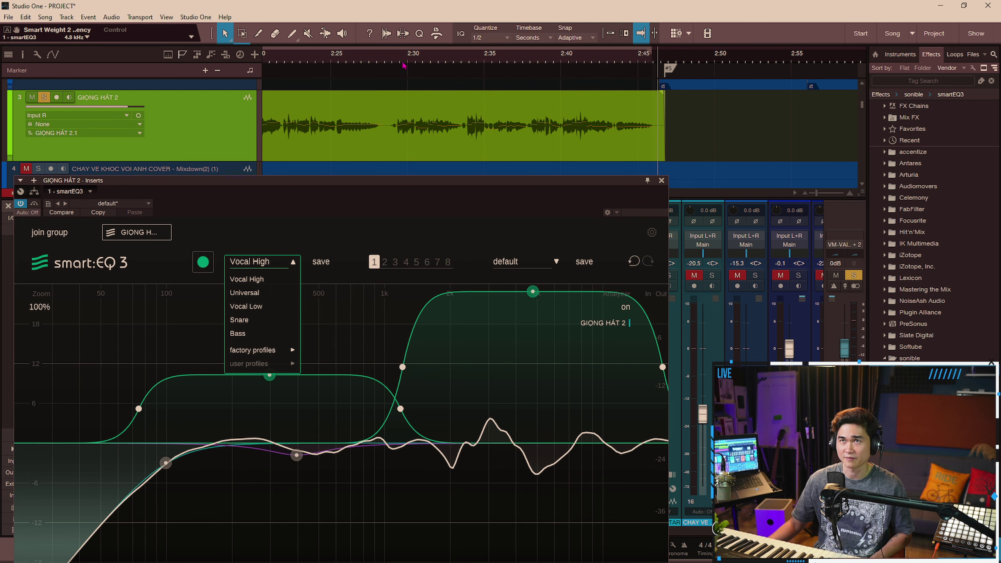
click(413, 140)
drag(421, 58, 368, 63)
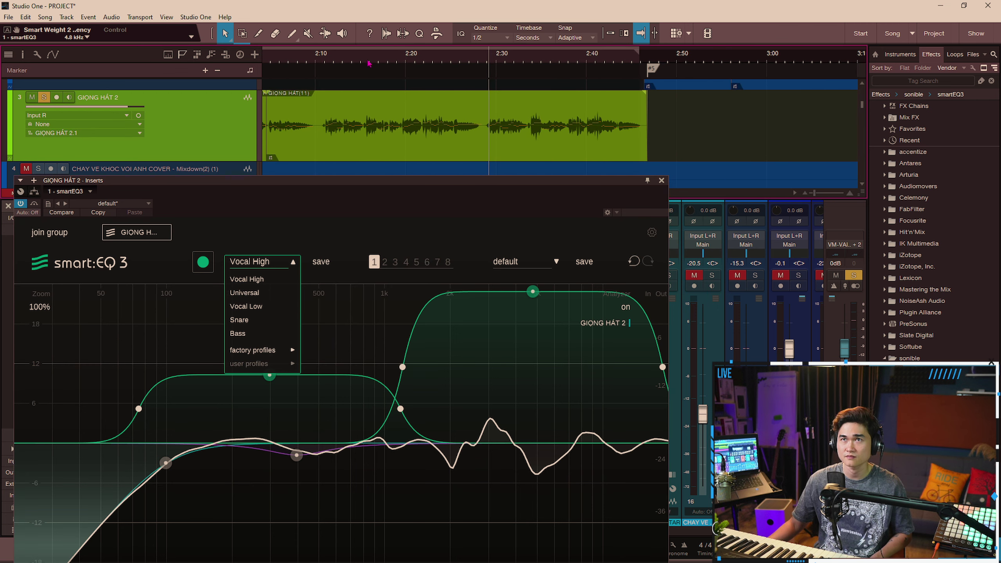
drag(343, 184, 358, 106)
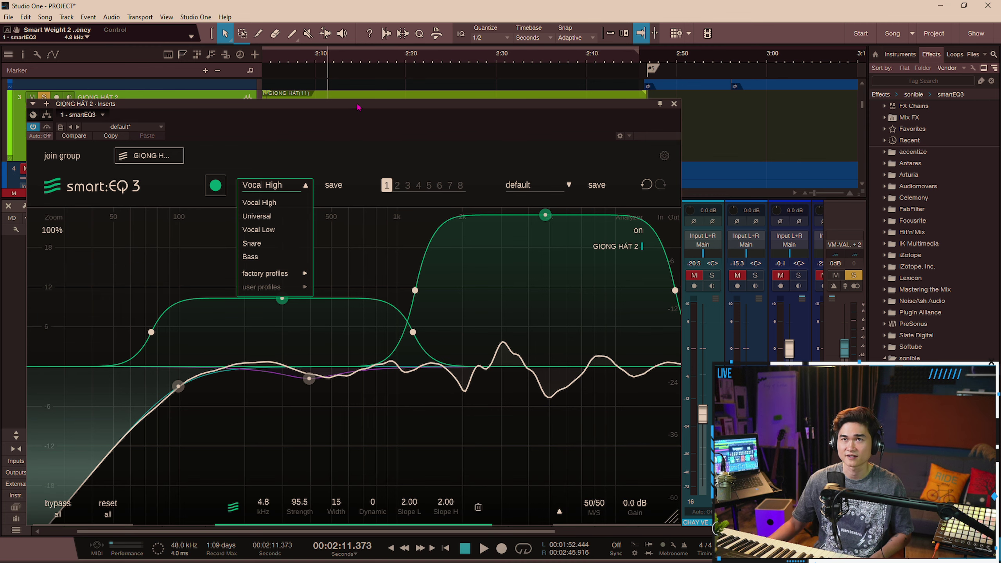
click(272, 232)
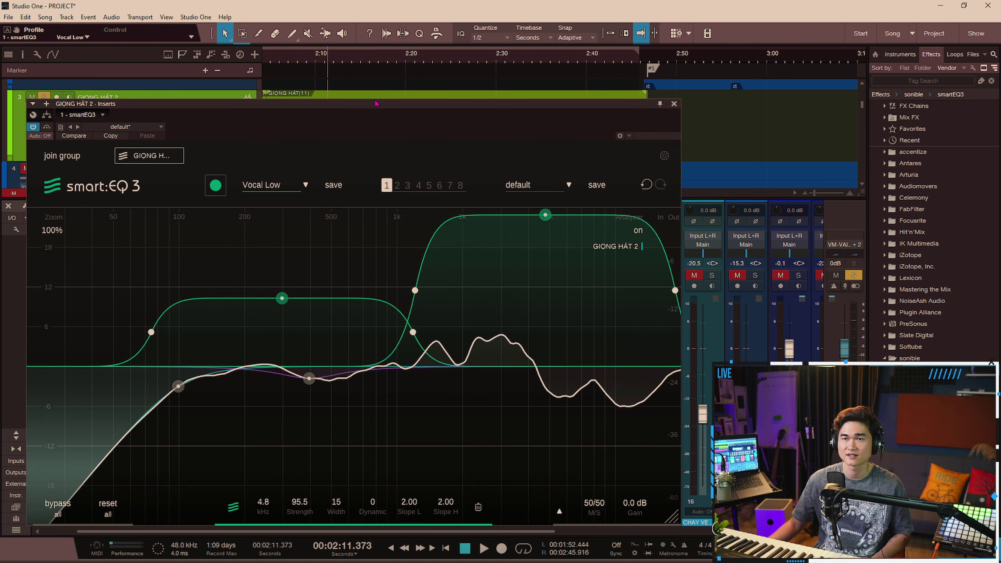
key(space)
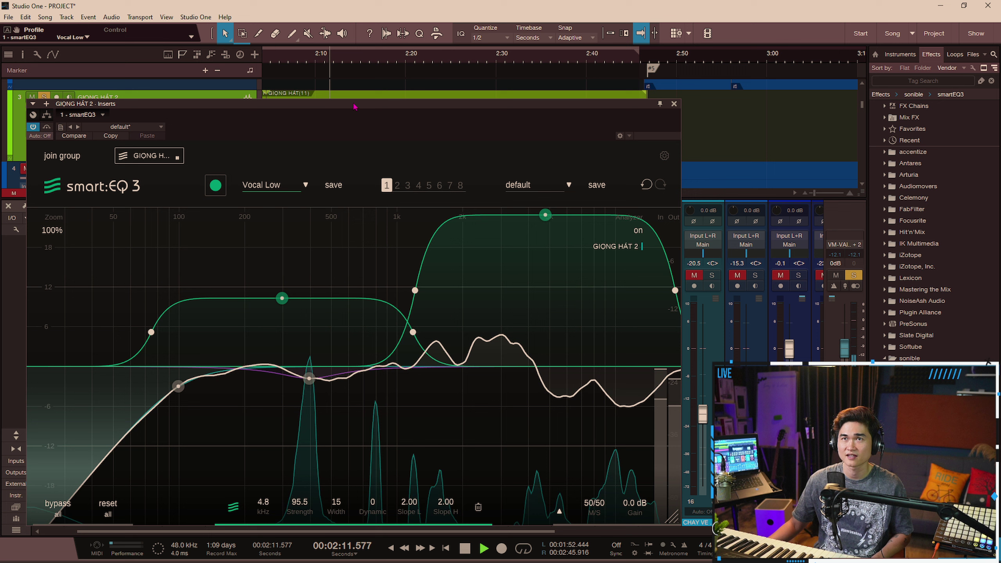
click(217, 190)
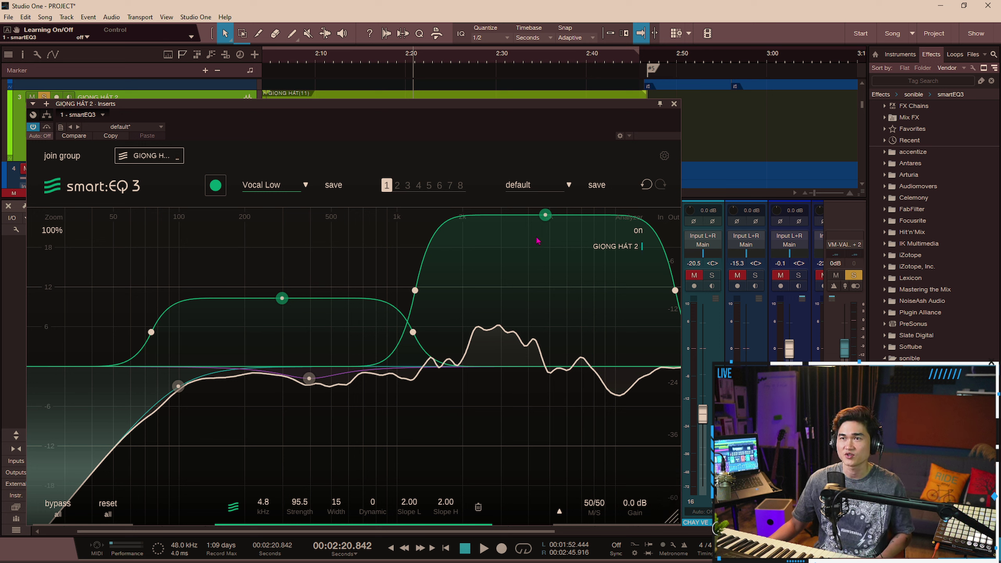
Delete the upper smart filter and extend the remaining one to width 55 around 1.2 kHz with strength 60.5.
click(478, 506)
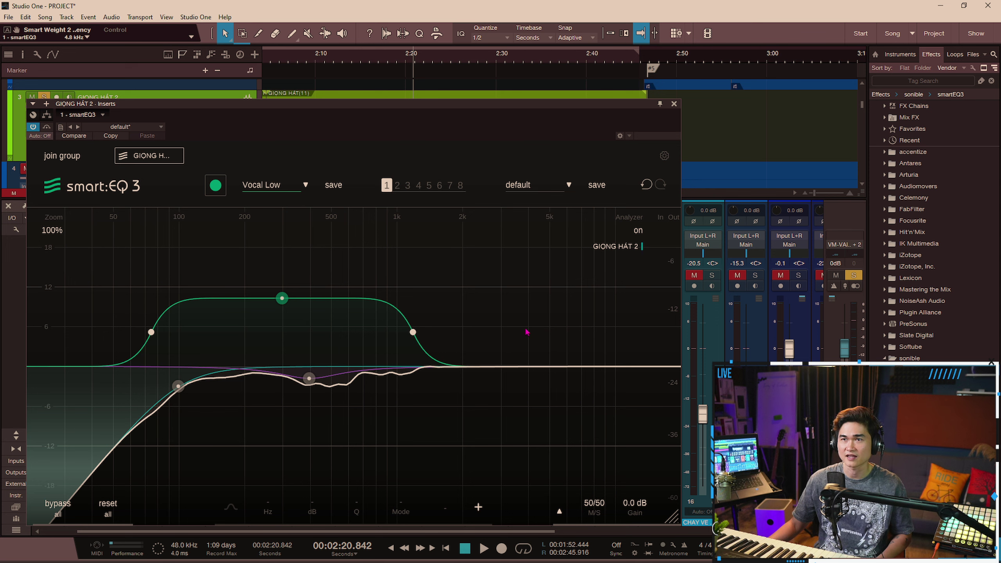
drag(413, 333, 672, 333)
drag(412, 299, 414, 276)
Listen to the vocal with the single smart filter, replaying it from about 2:08, and stop playback.
key(space)
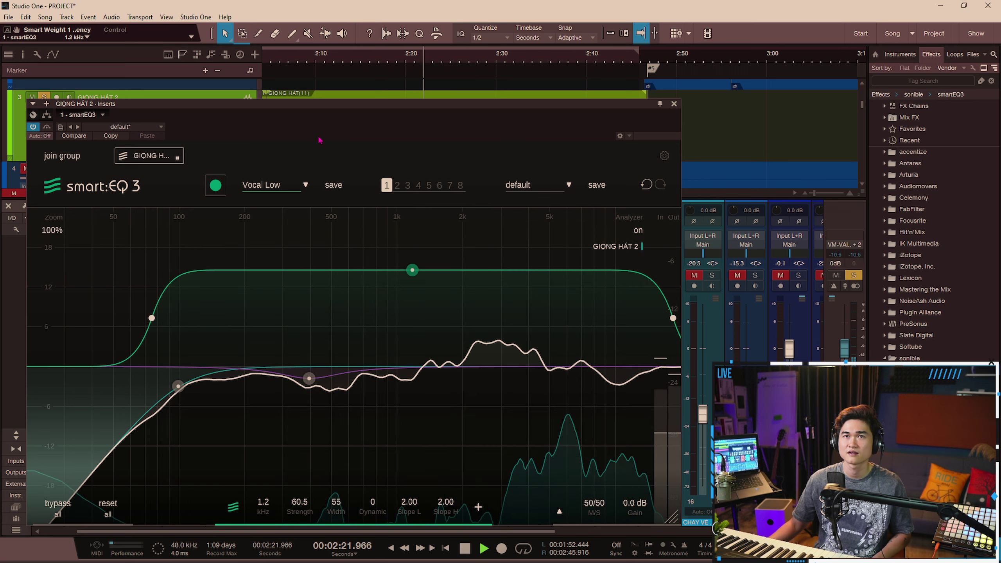
click(311, 81)
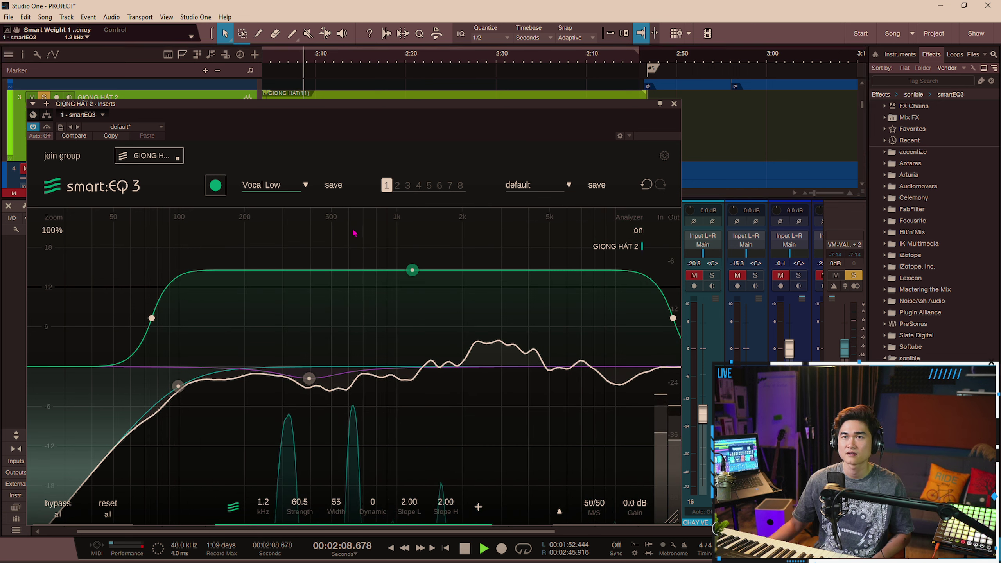
key(space)
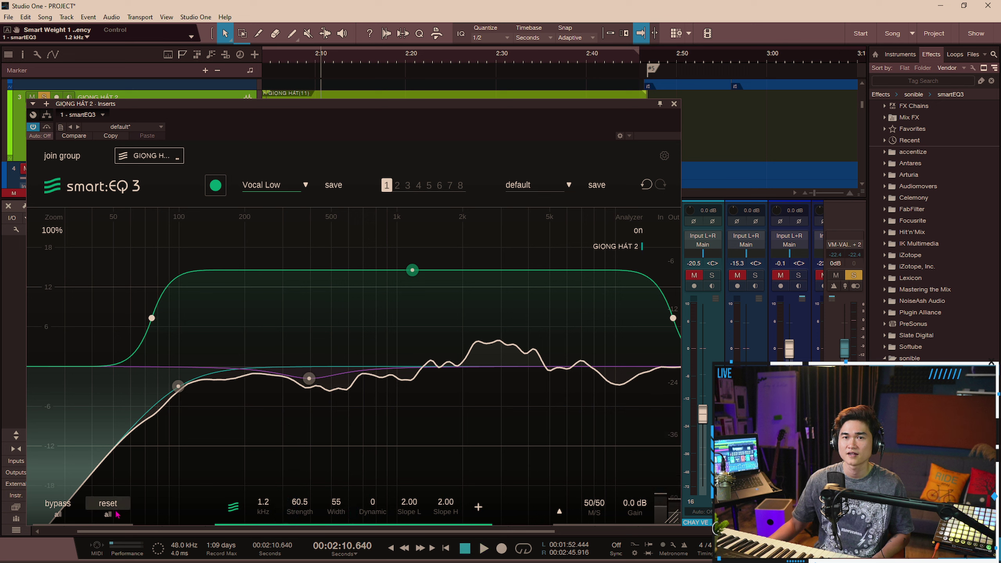
Reset all filters and relearn the Vocal Low correction by playing the vocal from about 2:08.
click(110, 509)
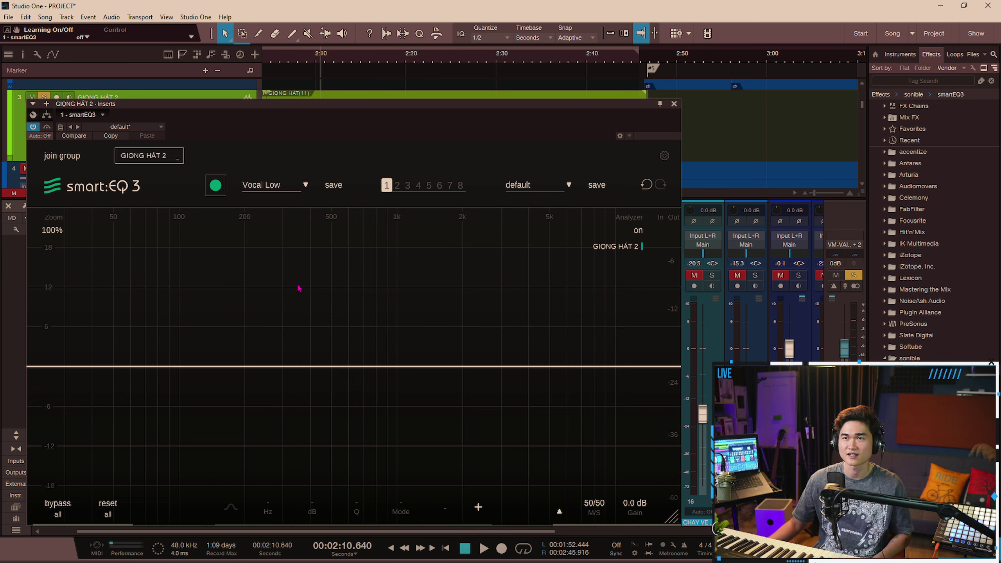
click(300, 58)
key(space)
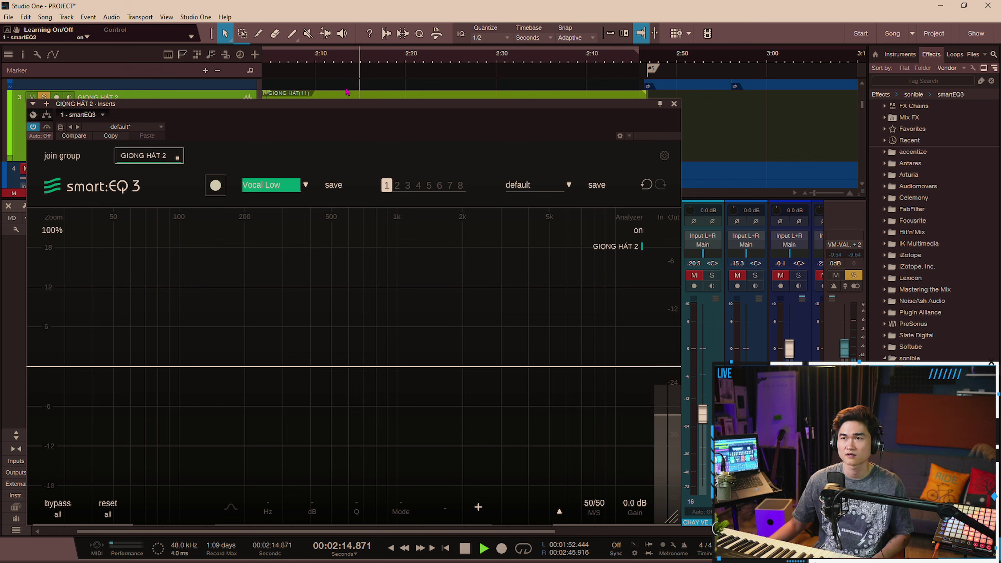
key(space)
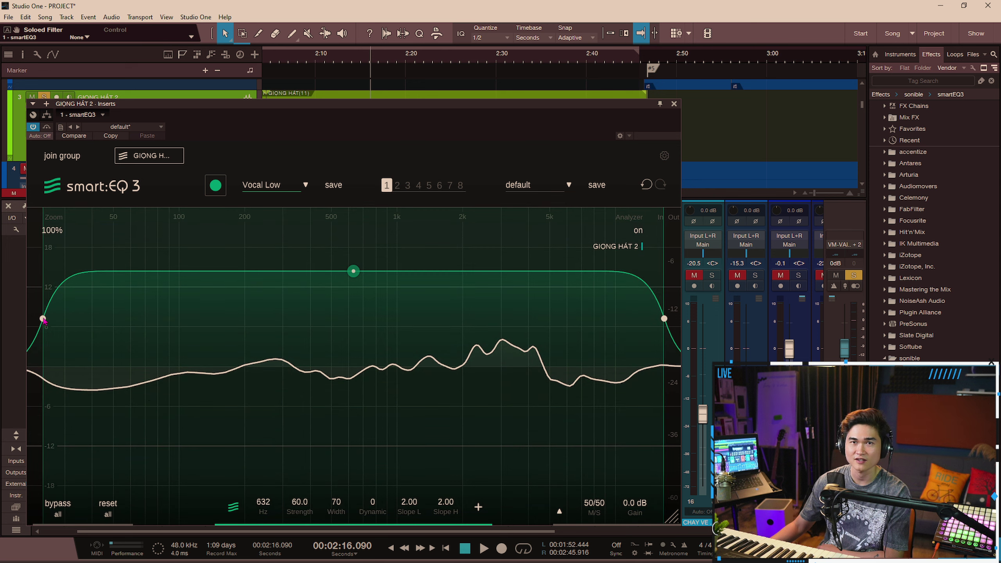
Narrow the smart filter to width 46 around 1.4 kHz, and add a low cut band at 102 Hz.
drag(43, 319, 201, 323)
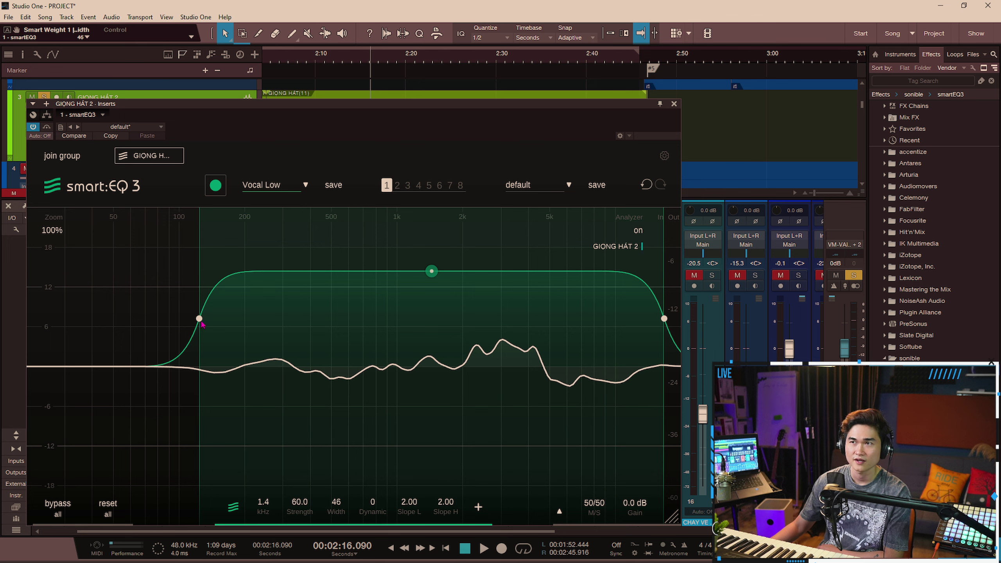
double_click(61, 364)
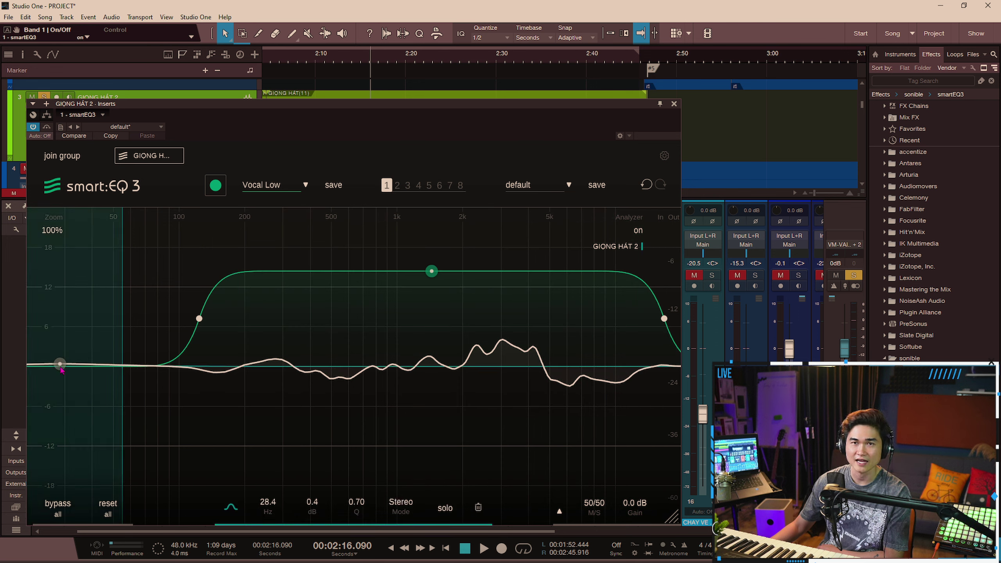
click(231, 509)
click(231, 480)
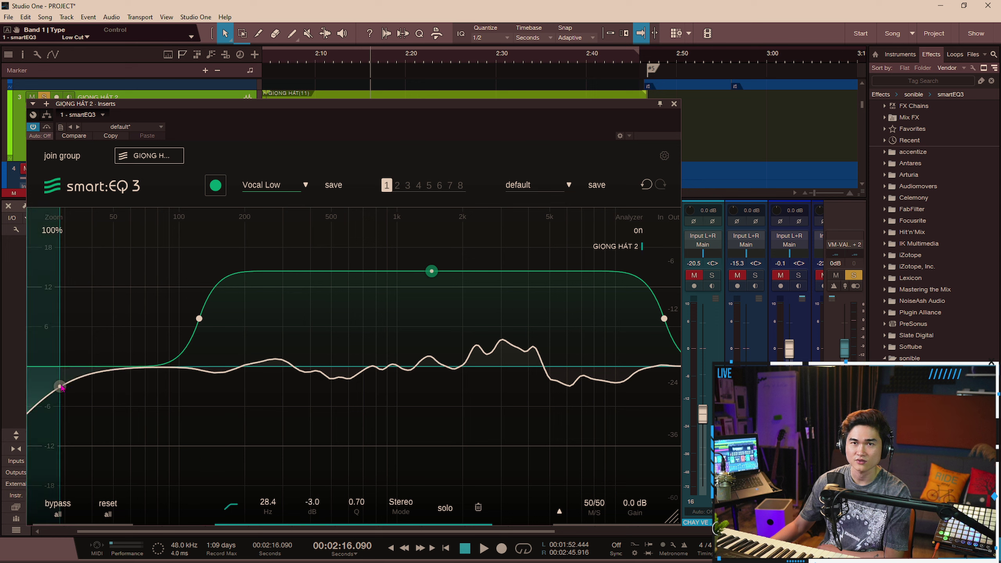
drag(60, 381, 182, 389)
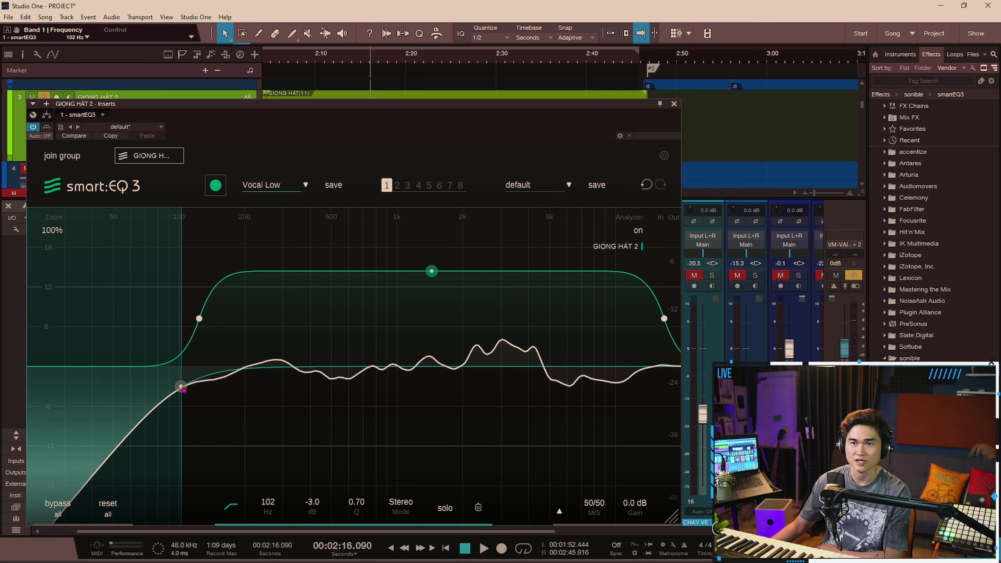
Raise the smart filter's strength to 74.0 around 1.5 kHz and increase its Dynamic value to 54 while auditioning the vocal.
drag(431, 271, 433, 251)
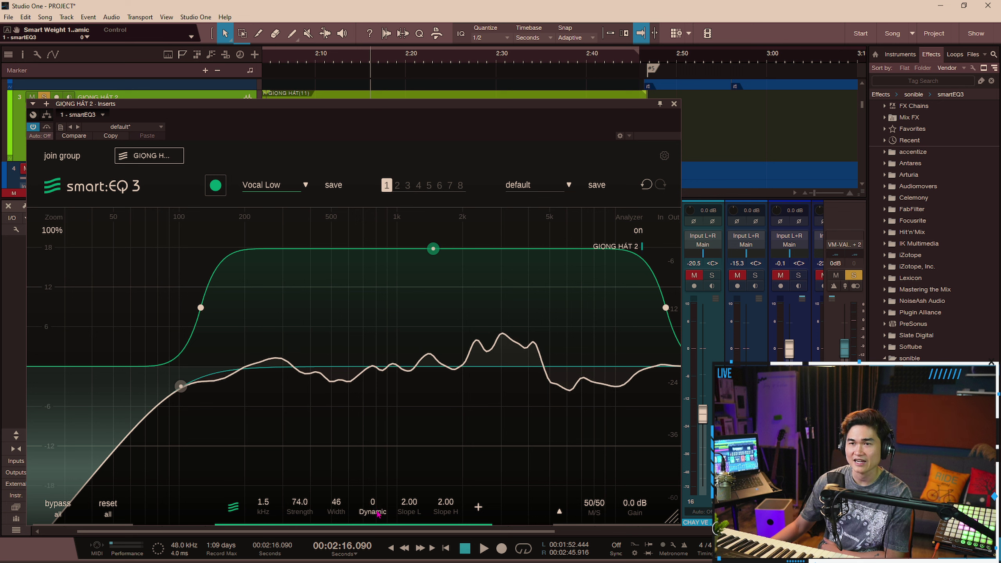
drag(377, 512, 379, 501)
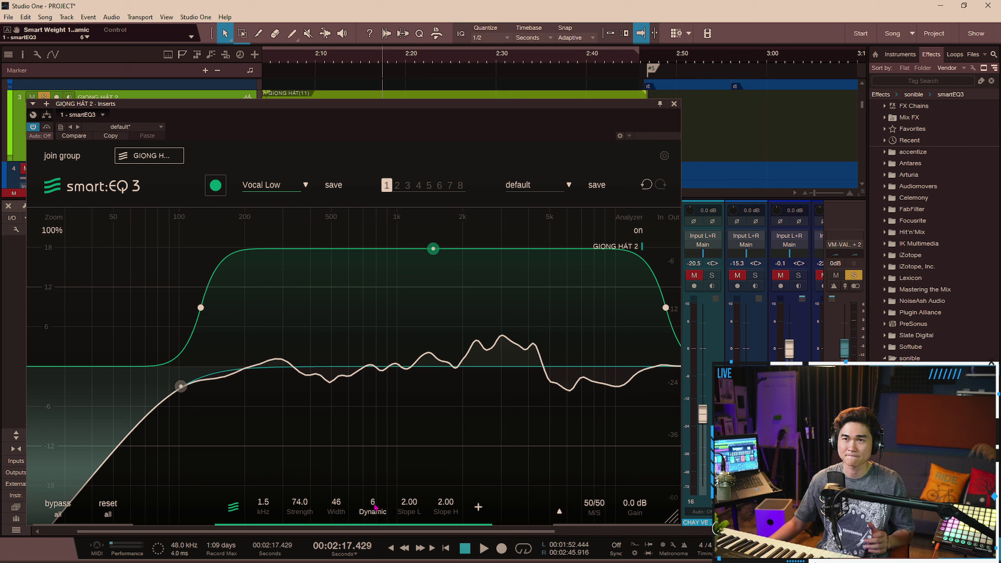
key(space)
drag(373, 507, 380, 458)
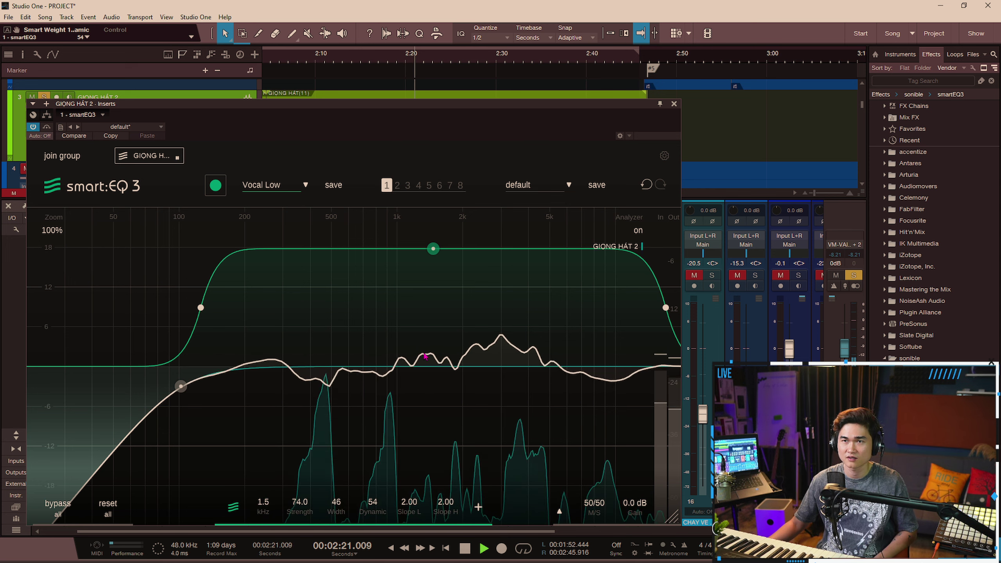
key(space)
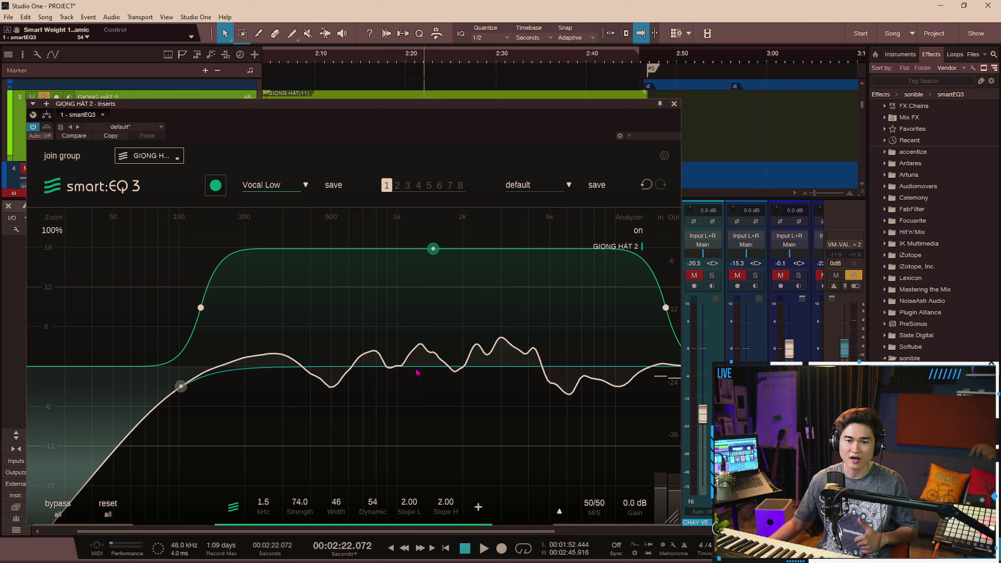
Play the vocal with the smart filter's Dynamic lowered to 51, stop playback, and return Dynamic to 0.
key(space)
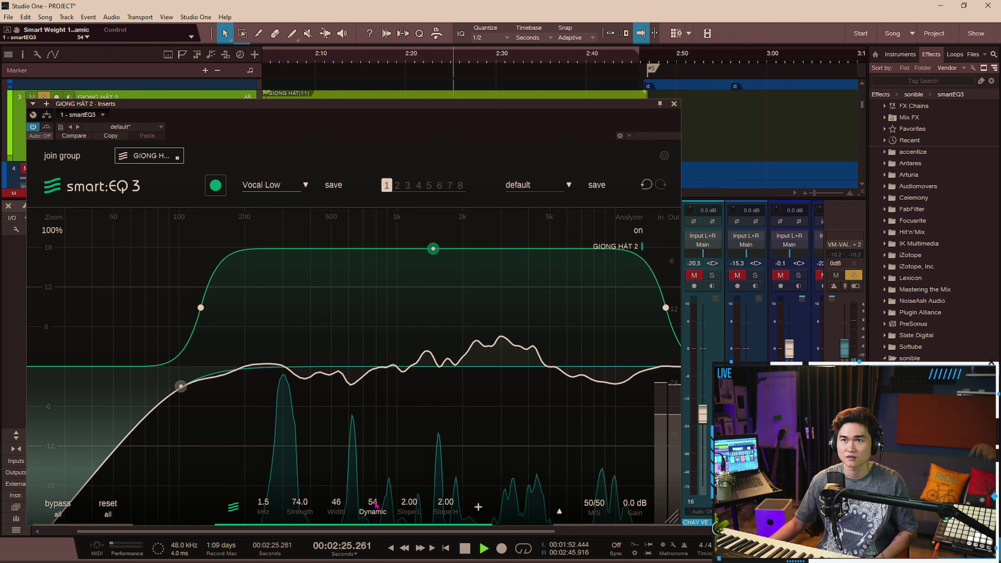
scroll(375, 505, down, 3)
key(space)
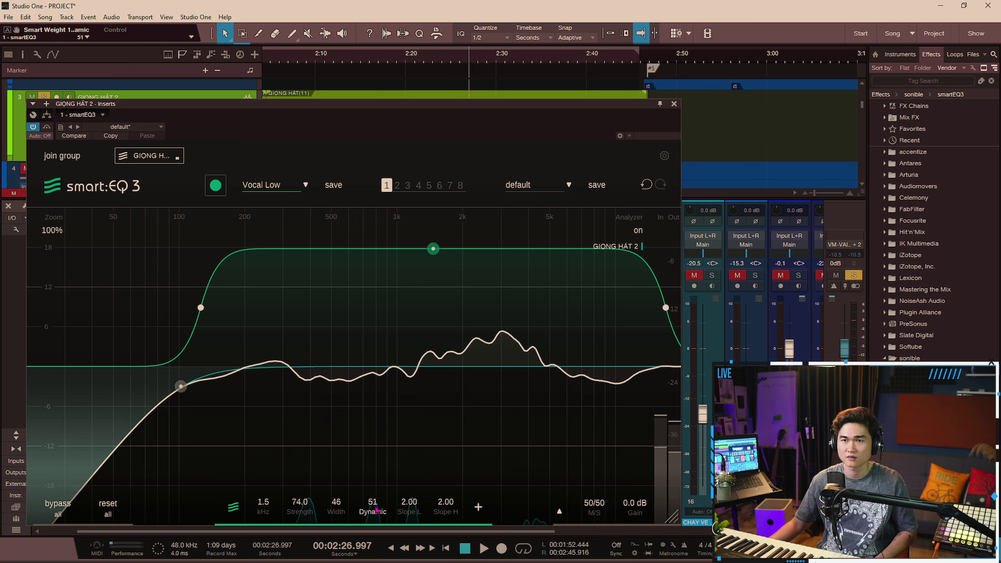
drag(375, 509, 379, 556)
Compare vocal playback with smartEQ3 on and off, repeating from about 2:12, and stop playback.
key(space)
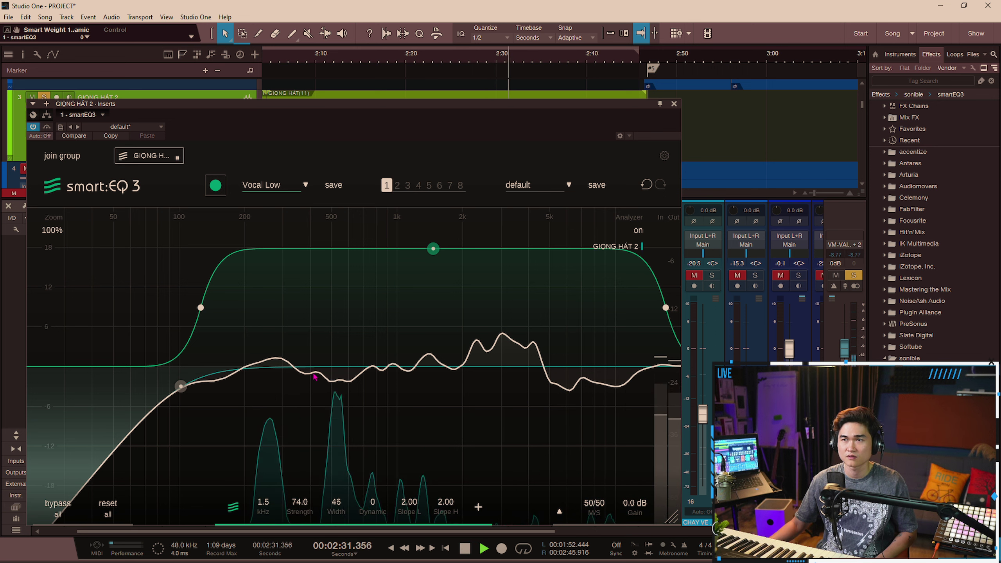
click(34, 126)
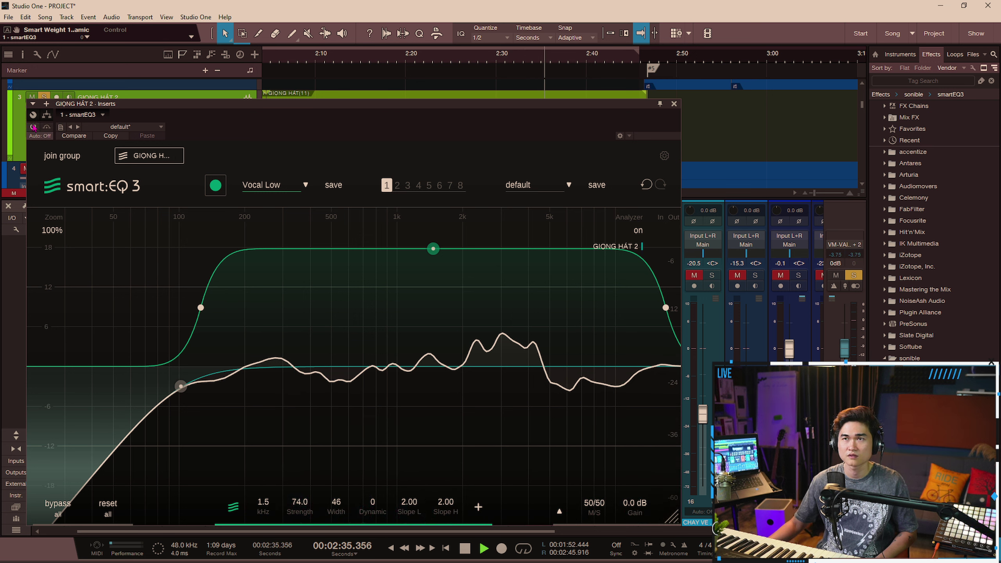
click(34, 127)
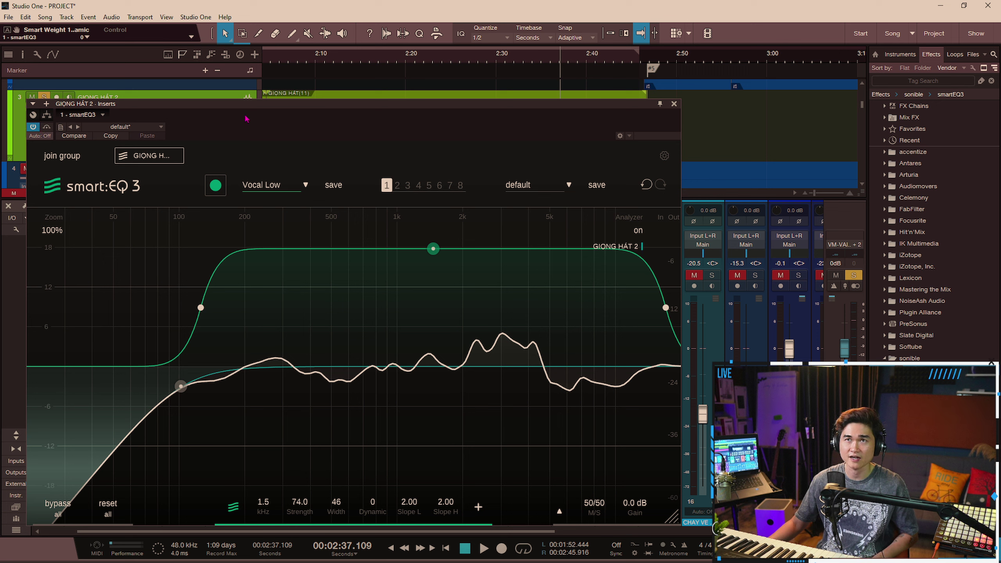
click(337, 45)
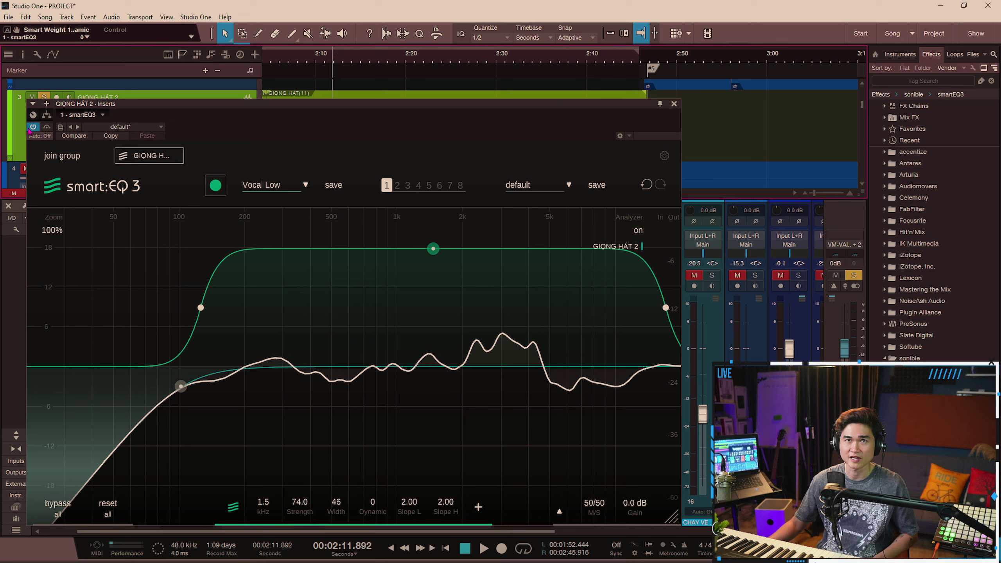
key(space)
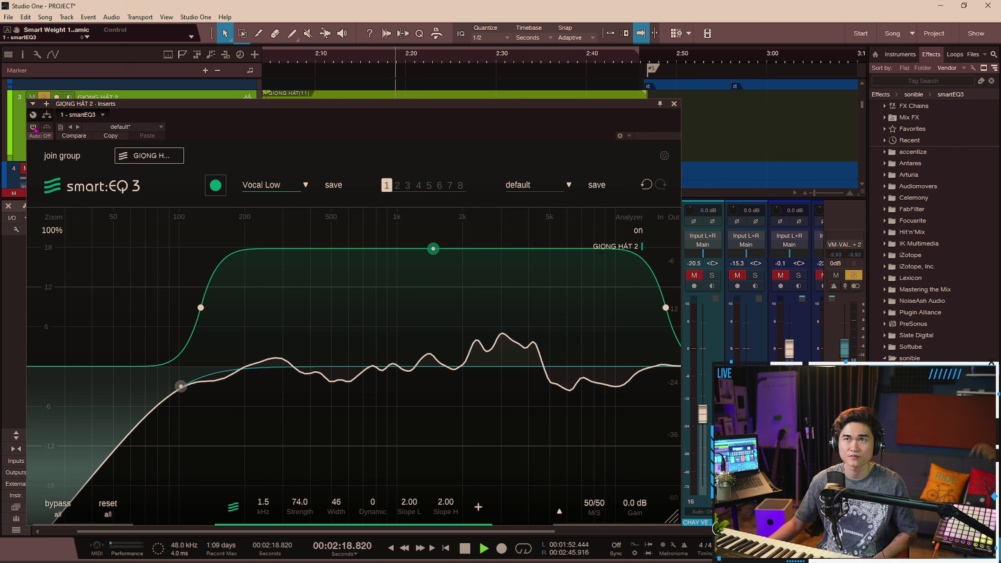
click(33, 128)
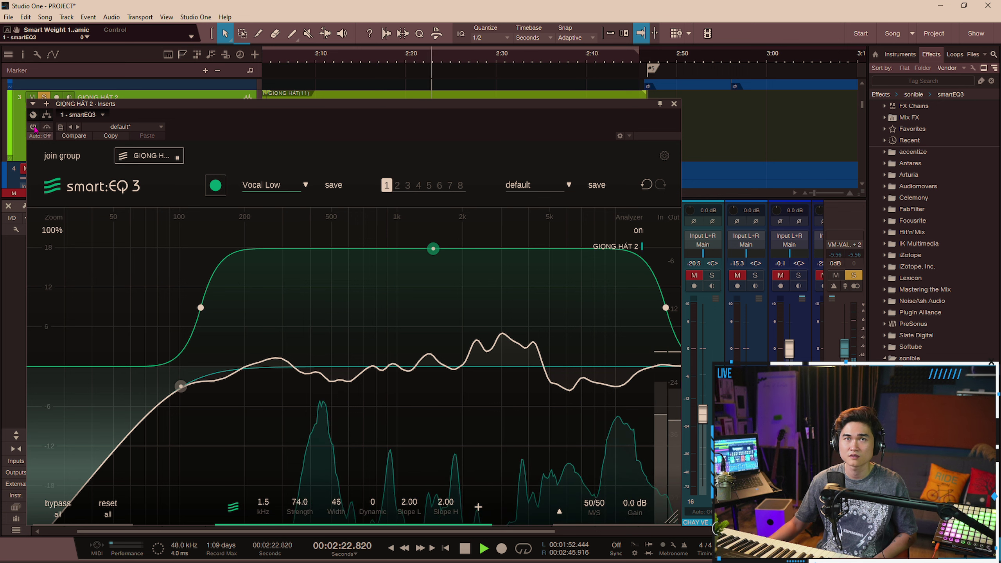
key(space)
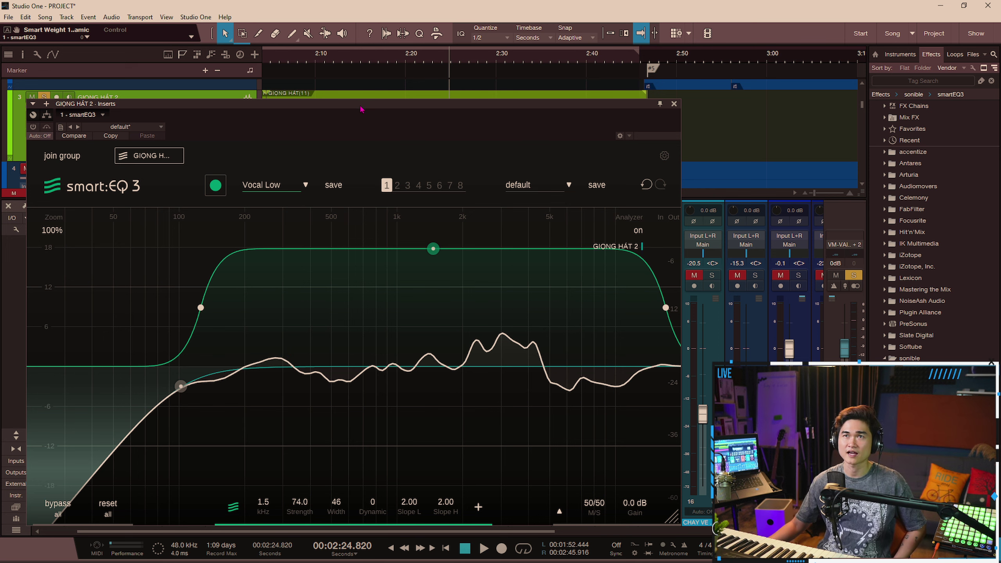
Move the smartEQ3 window slightly up and view the available smart filter profiles, keeping Vocal Low.
drag(361, 102, 358, 84)
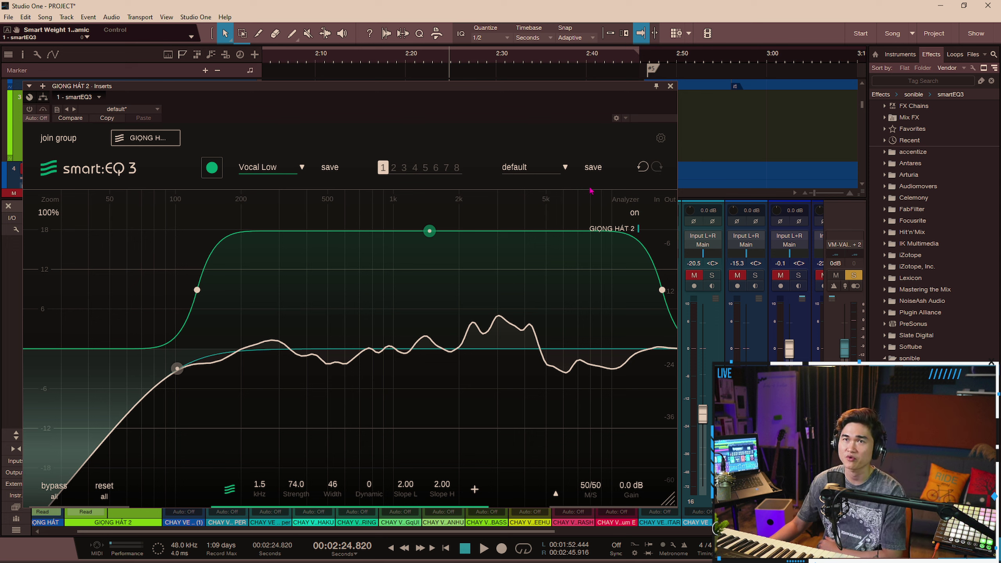
click(305, 170)
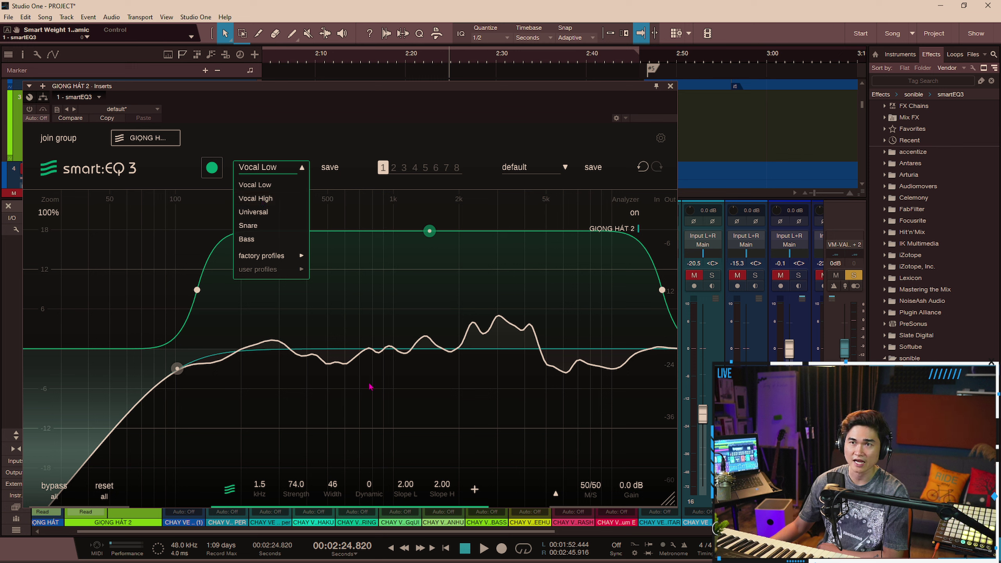
click(379, 394)
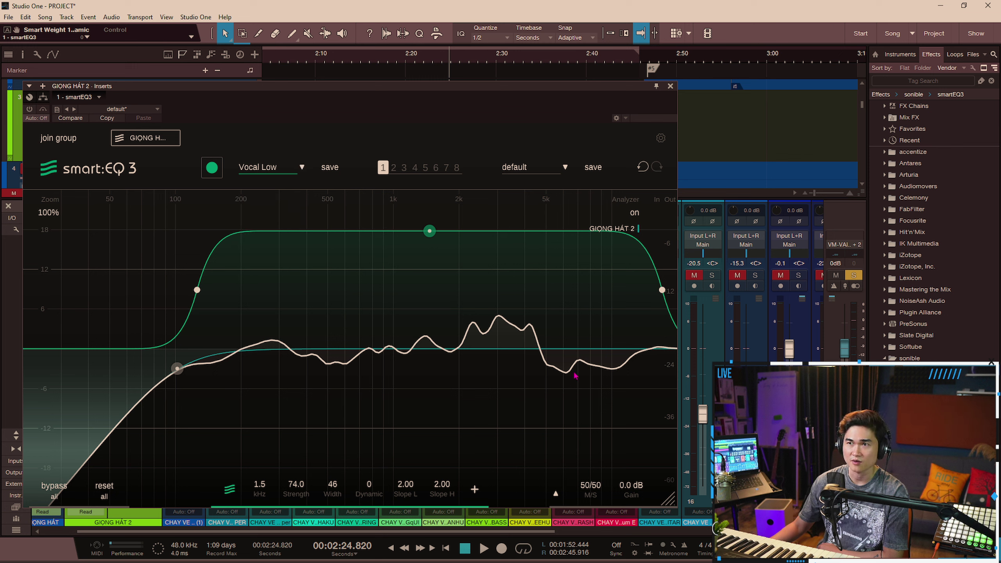